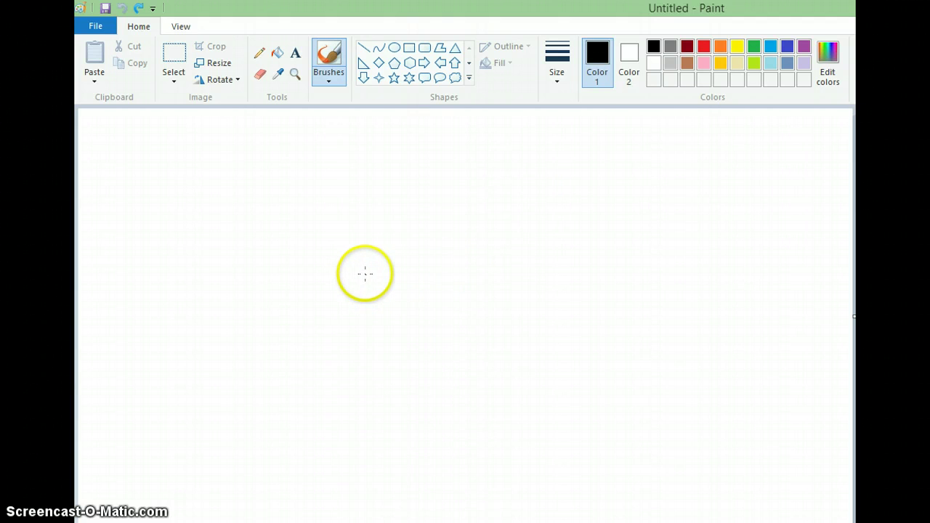
Draw the black outlines of two long ears joined by the flat top of the head
{"action": "mouse_move", "coordinate": [365, 274]}
{"action": "left_mouse_down"}
{"action": "mouse_move", "coordinate": [344, 171]}
{"action": "mouse_move", "coordinate": [361, 174]}
{"action": "mouse_move", "coordinate": [374, 197]}
{"action": "mouse_move", "coordinate": [391, 263]}
{"action": "mouse_move", "coordinate": [390, 247]}
{"action": "mouse_move", "coordinate": [401, 244]}
{"action": "mouse_move", "coordinate": [475, 245]}
{"action": "mouse_move", "coordinate": [481, 256]}
{"action": "mouse_move", "coordinate": [538, 200]}
{"action": "mouse_move", "coordinate": [584, 189]}
{"action": "mouse_move", "coordinate": [581, 210]}
{"action": "mouse_move", "coordinate": [495, 278]}
{"action": "left_mouse_up"}
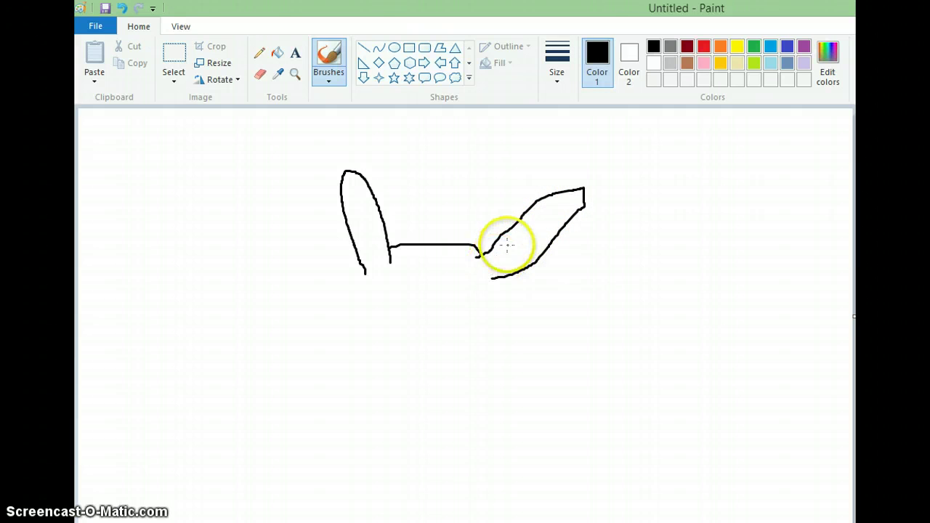
{"action": "mouse_move", "coordinate": [504, 242]}
{"action": "left_mouse_down"}
{"action": "mouse_move", "coordinate": [493, 260]}
{"action": "mouse_move", "coordinate": [546, 204]}
{"action": "mouse_move", "coordinate": [574, 196]}
{"action": "mouse_move", "coordinate": [540, 247]}
{"action": "mouse_move", "coordinate": [517, 266]}
{"action": "mouse_move", "coordinate": [502, 264]}
{"action": "left_mouse_up"}
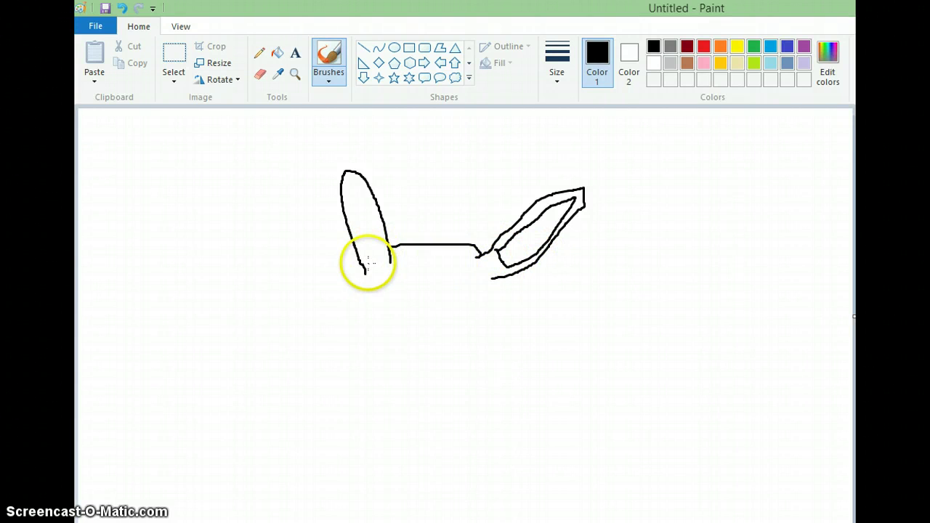
{"action": "mouse_move", "coordinate": [368, 263]}
{"action": "left_mouse_down"}
{"action": "mouse_move", "coordinate": [380, 252]}
{"action": "mouse_move", "coordinate": [376, 218]}
{"action": "mouse_move", "coordinate": [351, 180]}
{"action": "mouse_move", "coordinate": [364, 261]}
{"action": "left_mouse_up"}
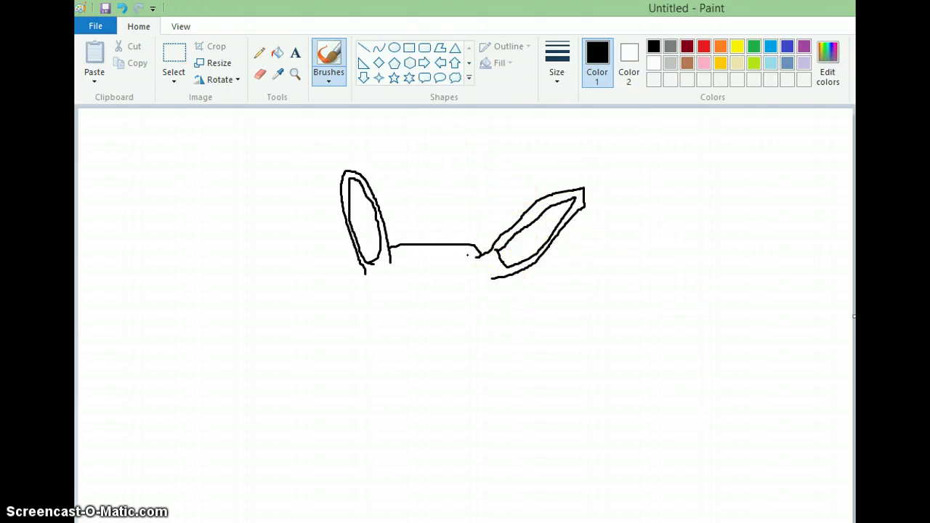
{"action": "left_click", "coordinate": [122, 11]}
{"action": "left_click", "coordinate": [122, 11]}
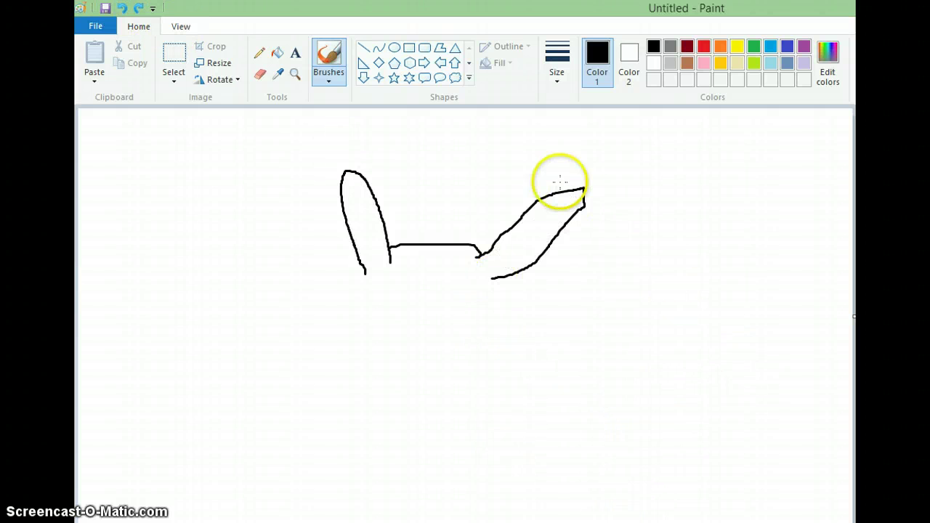
Draw a dividing line across the tip of each ear and fill both ear tips with black
{"action": "left_click_drag", "start_coordinate": [561, 196], "coordinate": [572, 217]}
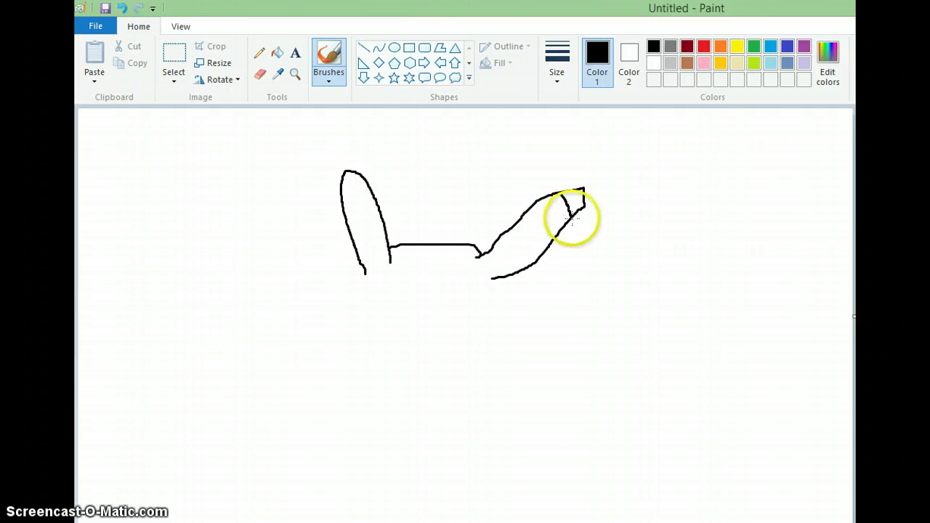
{"action": "left_click_drag", "start_coordinate": [342, 198], "coordinate": [372, 189]}
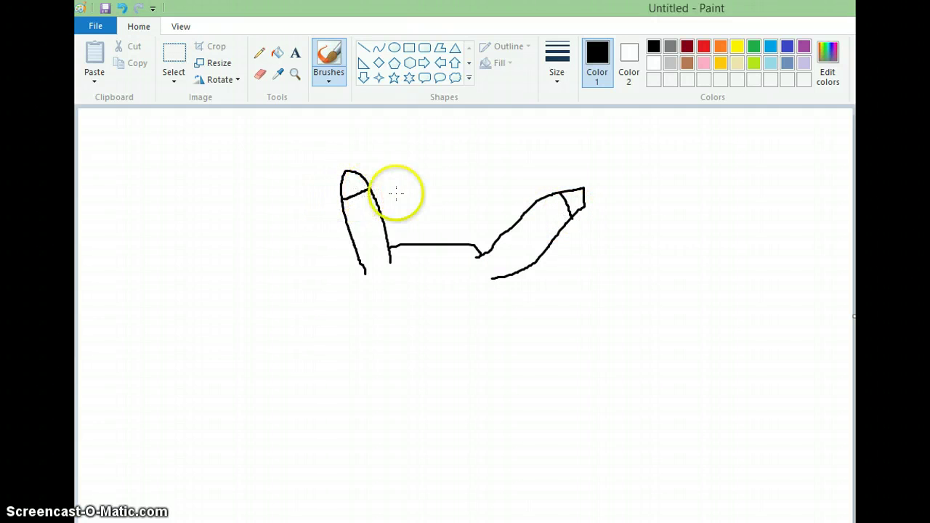
{"action": "left_click", "coordinate": [278, 53]}
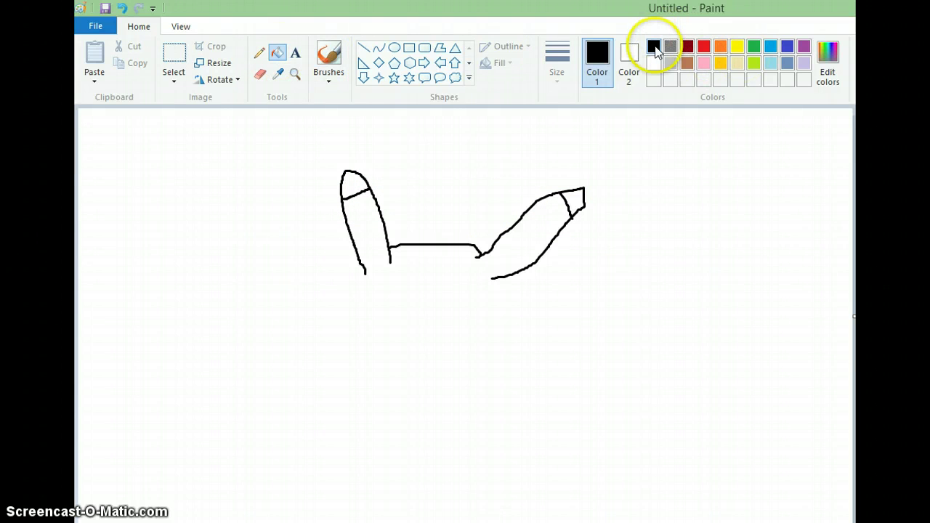
{"action": "left_click", "coordinate": [353, 184]}
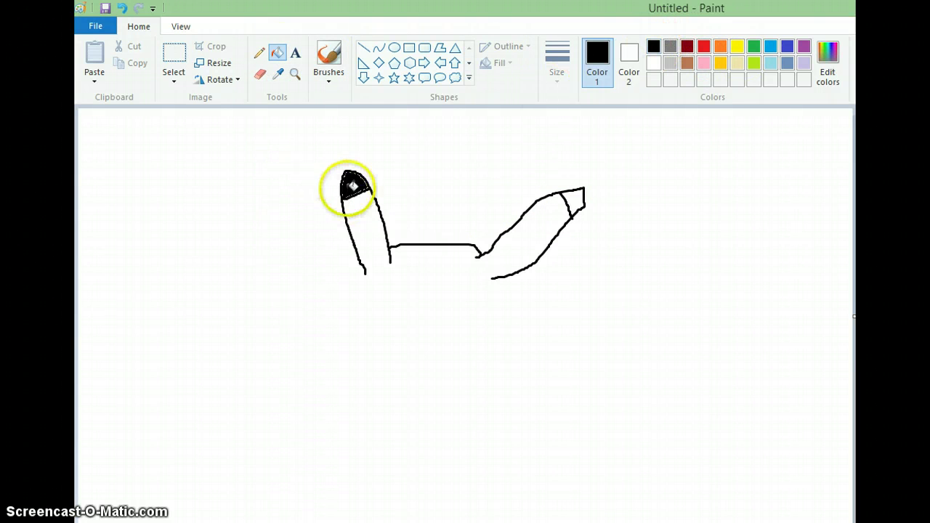
{"action": "left_click", "coordinate": [578, 201]}
Draw both sides of the head down from the ears with the brush and add a rounded cheek patch on each side
{"action": "left_click", "coordinate": [338, 50]}
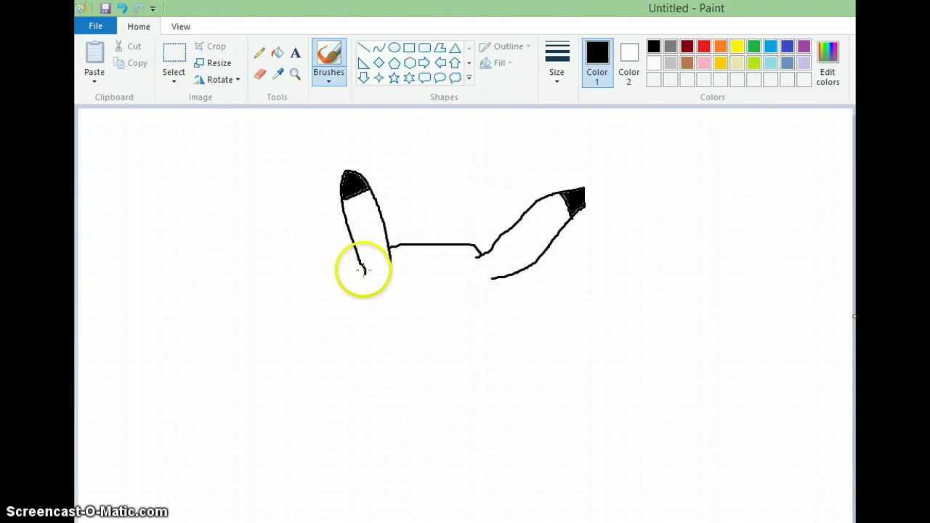
{"action": "mouse_move", "coordinate": [364, 272]}
{"action": "left_mouse_down"}
{"action": "mouse_move", "coordinate": [362, 341]}
{"action": "mouse_move", "coordinate": [403, 365]}
{"action": "left_mouse_up"}
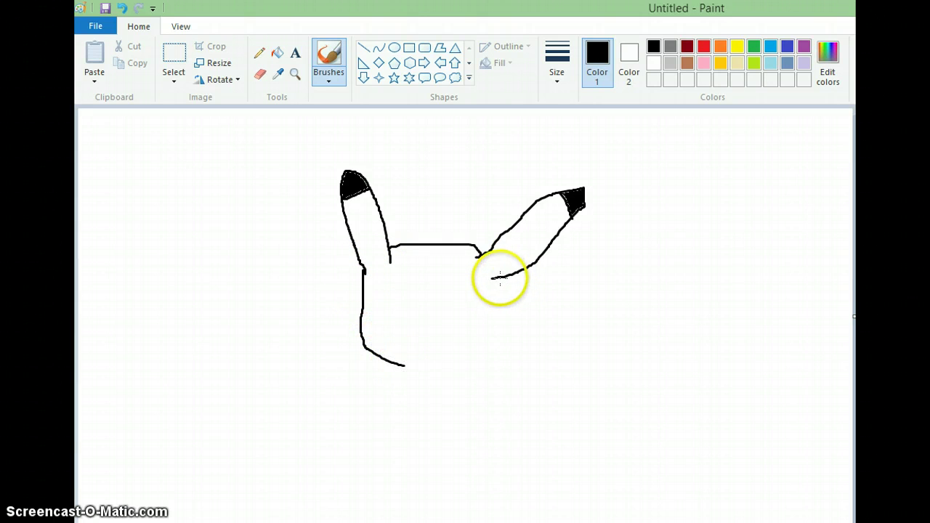
{"action": "mouse_move", "coordinate": [500, 279]}
{"action": "left_mouse_down"}
{"action": "mouse_move", "coordinate": [498, 344]}
{"action": "mouse_move", "coordinate": [462, 369]}
{"action": "left_mouse_up"}
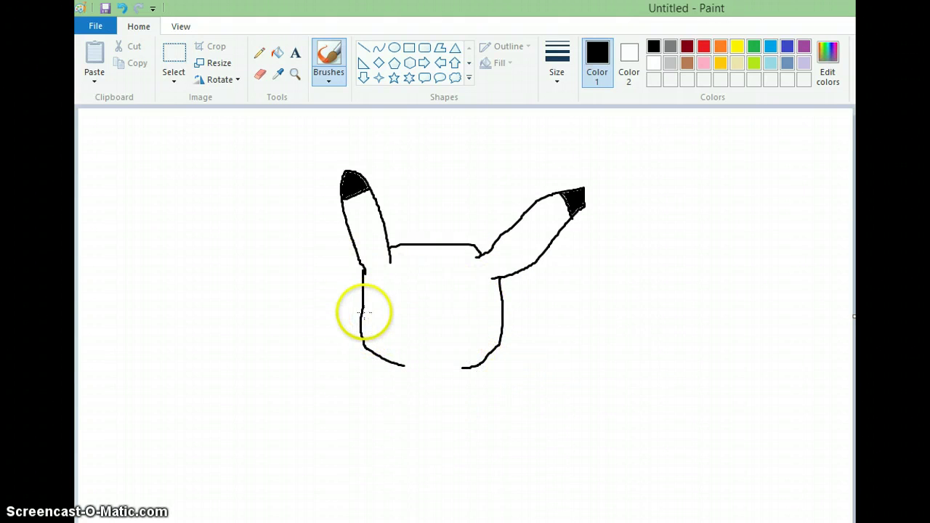
{"action": "mouse_move", "coordinate": [366, 315]}
{"action": "left_mouse_down"}
{"action": "mouse_move", "coordinate": [376, 332]}
{"action": "mouse_move", "coordinate": [363, 346]}
{"action": "left_mouse_up"}
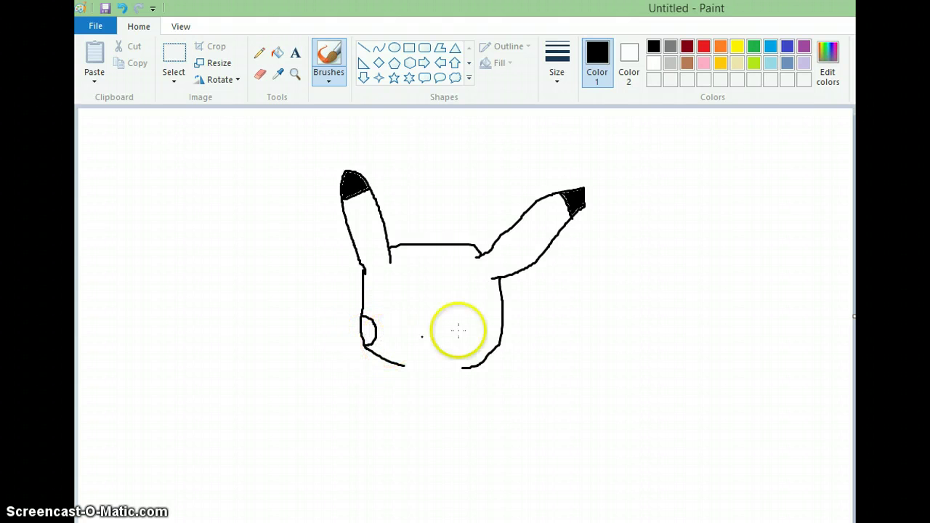
{"action": "mouse_move", "coordinate": [499, 319]}
{"action": "left_mouse_down"}
{"action": "mouse_move", "coordinate": [488, 343]}
{"action": "mouse_move", "coordinate": [494, 353]}
{"action": "left_mouse_up"}
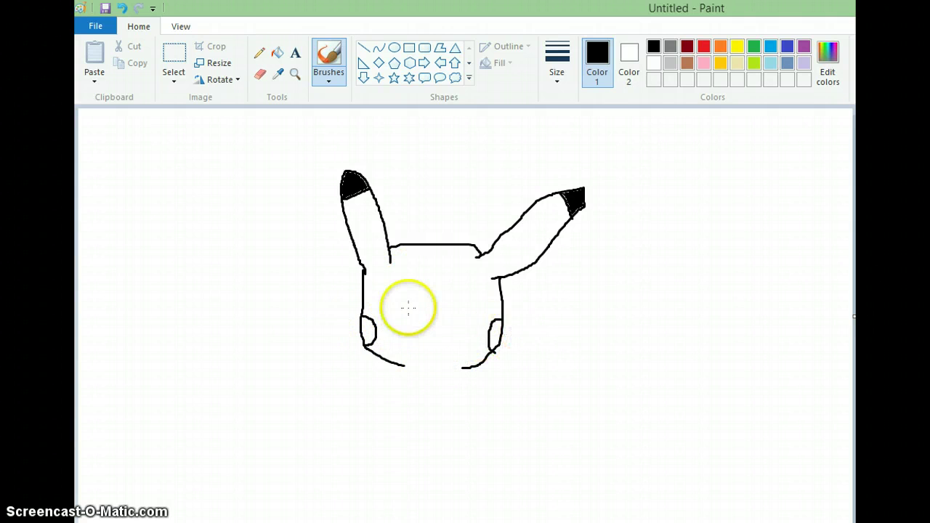
Draw the face with an open smiling mouth and hanging tongue, a nose and two round eyes, undoing misdrawn strokes
{"action": "mouse_move", "coordinate": [403, 314]}
{"action": "left_mouse_down"}
{"action": "mouse_move", "coordinate": [421, 322]}
{"action": "mouse_move", "coordinate": [472, 311]}
{"action": "left_mouse_up"}
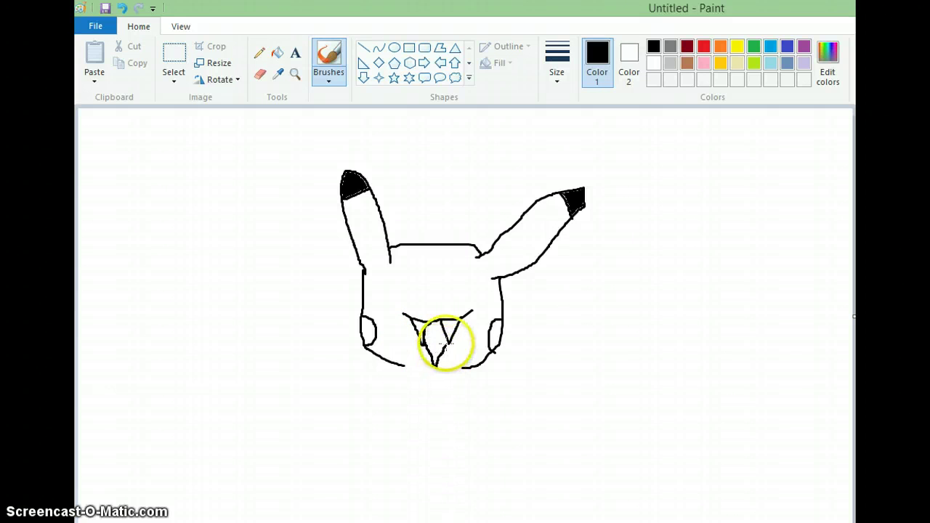
{"action": "left_click", "coordinate": [122, 8]}
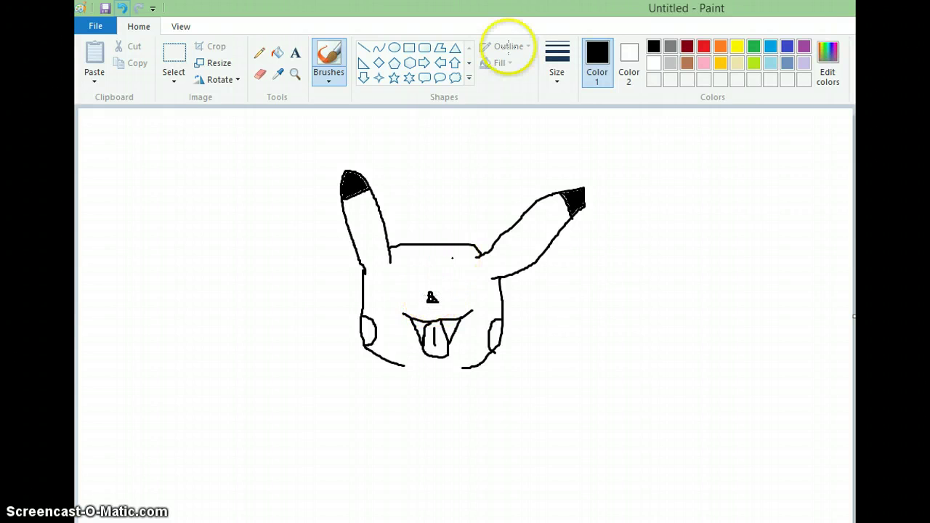
{"action": "left_click", "coordinate": [125, 11]}
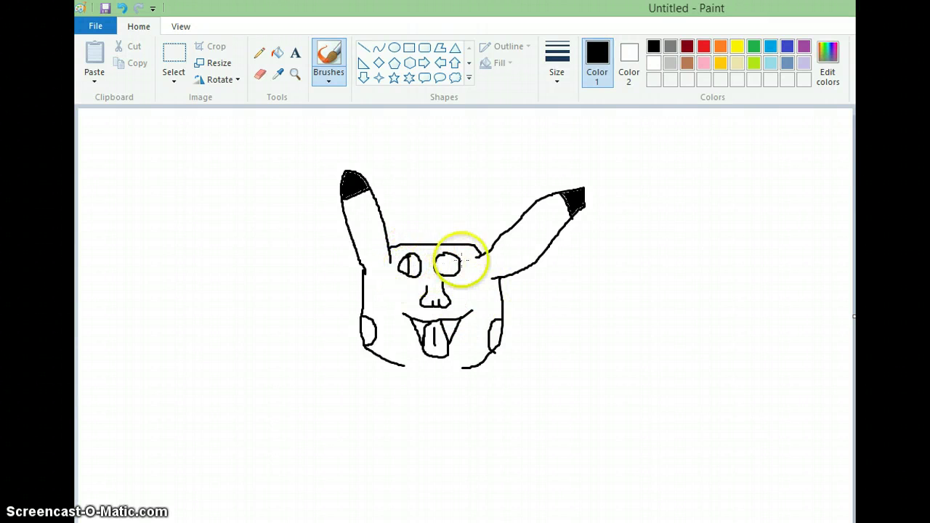
Divide the right-hand eye with a vertical curve and fill the outer part of both eyes with black
{"action": "left_click_drag", "start_coordinate": [449, 253], "coordinate": [447, 274]}
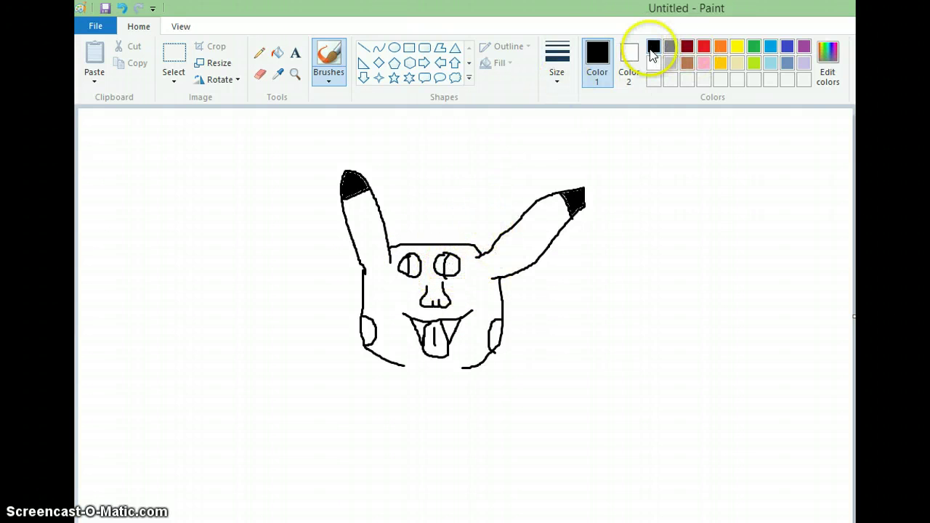
{"action": "left_click", "coordinate": [277, 52]}
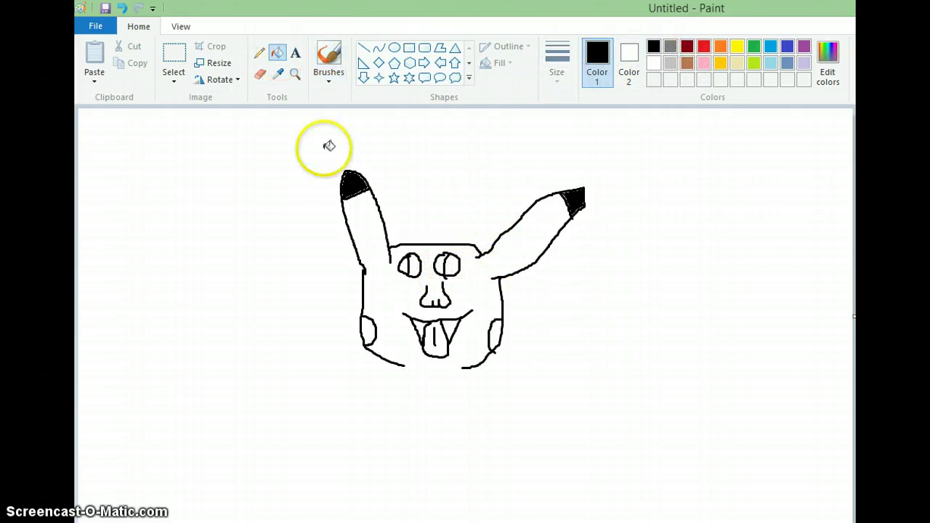
{"action": "left_click", "coordinate": [405, 267]}
{"action": "left_click", "coordinate": [453, 266]}
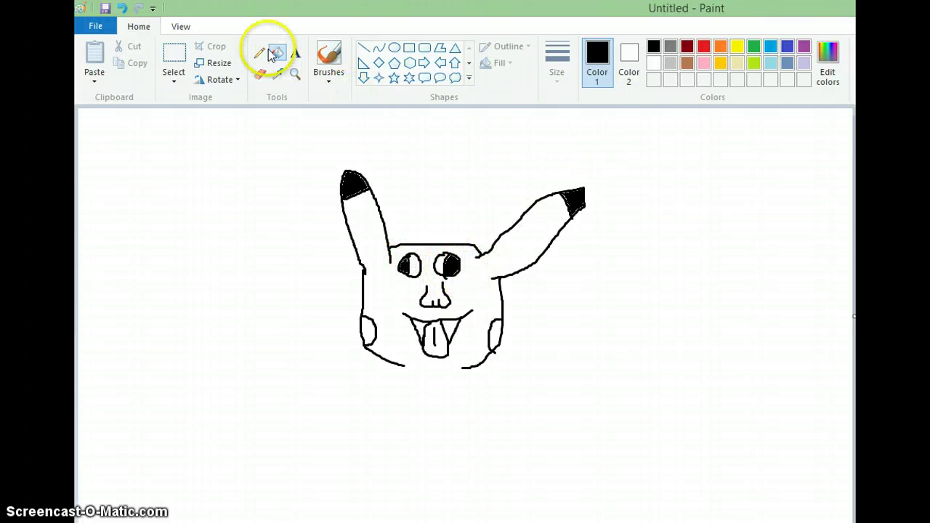
Draw a raised arm with a pointed-finger hand beside the right-hand cheek, undoing the stray stroke at its lower end
{"action": "left_click", "coordinate": [328, 54]}
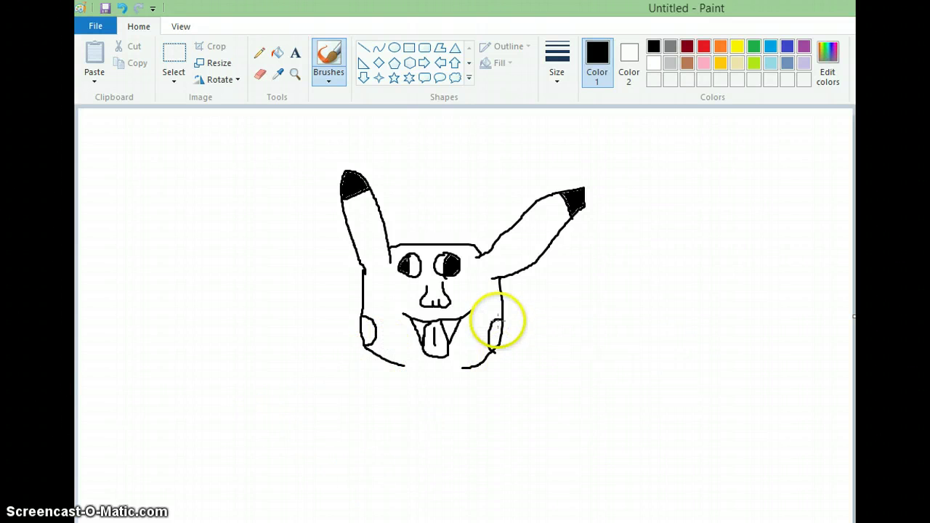
{"action": "left_click_drag", "start_coordinate": [503, 324], "coordinate": [563, 283]}
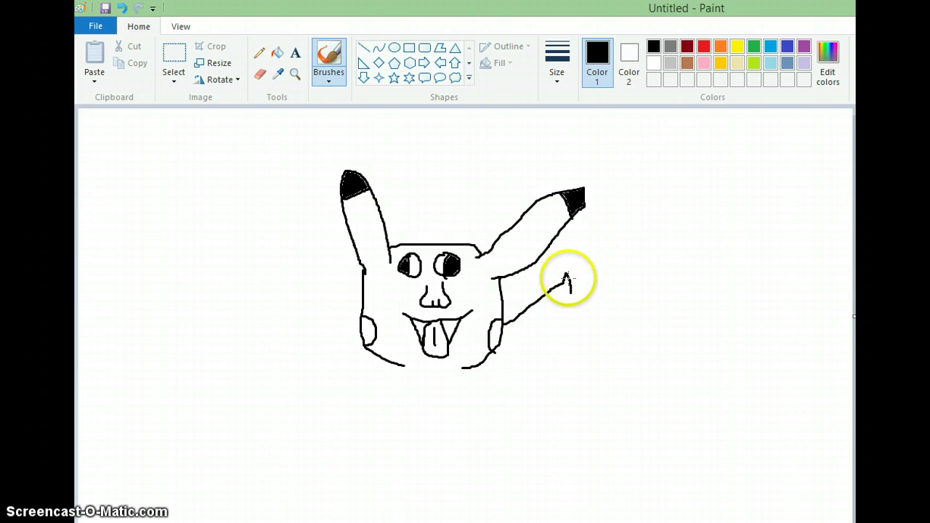
{"action": "left_click_drag", "start_coordinate": [569, 277], "coordinate": [595, 265]}
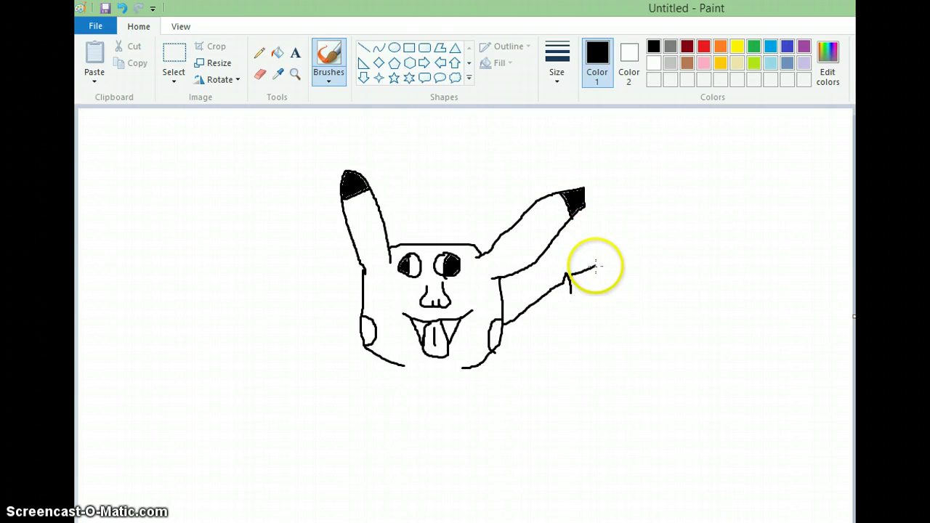
{"action": "mouse_move", "coordinate": [595, 266]}
{"action": "left_mouse_down"}
{"action": "mouse_move", "coordinate": [586, 276]}
{"action": "mouse_move", "coordinate": [596, 295]}
{"action": "mouse_move", "coordinate": [554, 318]}
{"action": "mouse_move", "coordinate": [517, 362]}
{"action": "left_mouse_up"}
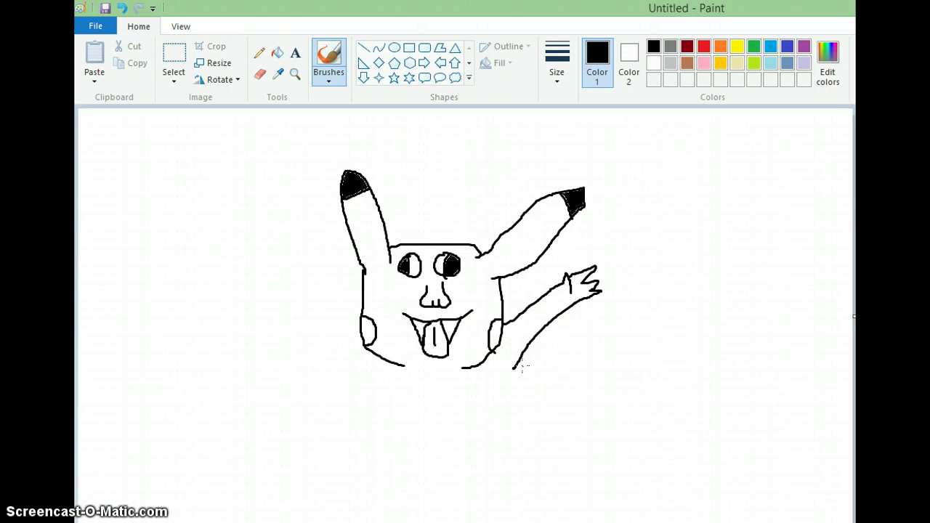
{"action": "left_click_drag", "start_coordinate": [511, 383], "coordinate": [511, 383]}
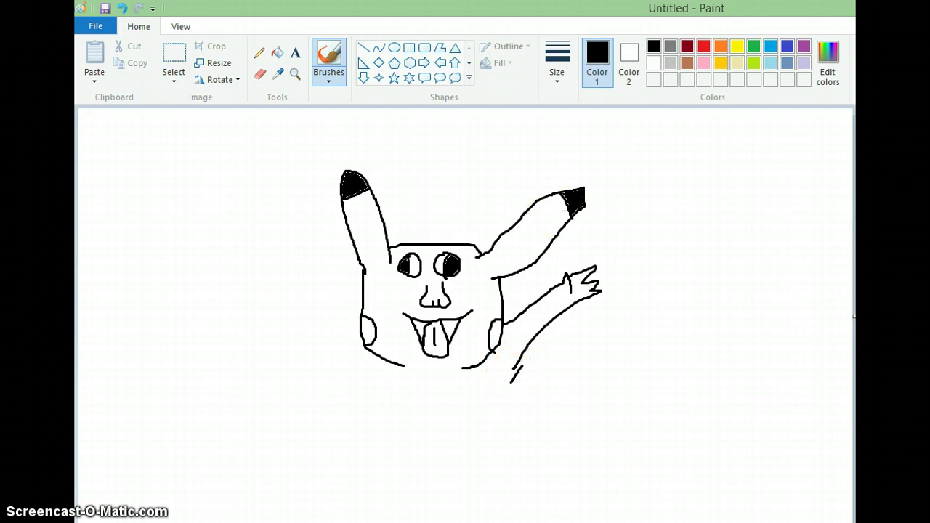
{"action": "left_click", "coordinate": [127, 8]}
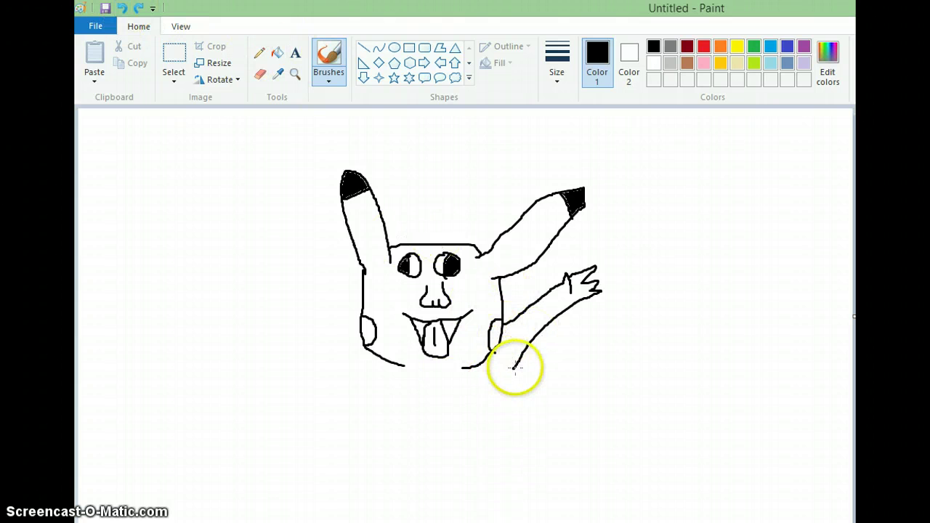
Draw the wavy-bottomed body outline below the head and a second raised arm with a hand on the opposite side
{"action": "mouse_move", "coordinate": [512, 368]}
{"action": "left_mouse_down"}
{"action": "mouse_move", "coordinate": [513, 488]}
{"action": "mouse_move", "coordinate": [447, 507]}
{"action": "mouse_move", "coordinate": [433, 498]}
{"action": "mouse_move", "coordinate": [383, 504]}
{"action": "mouse_move", "coordinate": [356, 485]}
{"action": "mouse_move", "coordinate": [367, 379]}
{"action": "left_mouse_up"}
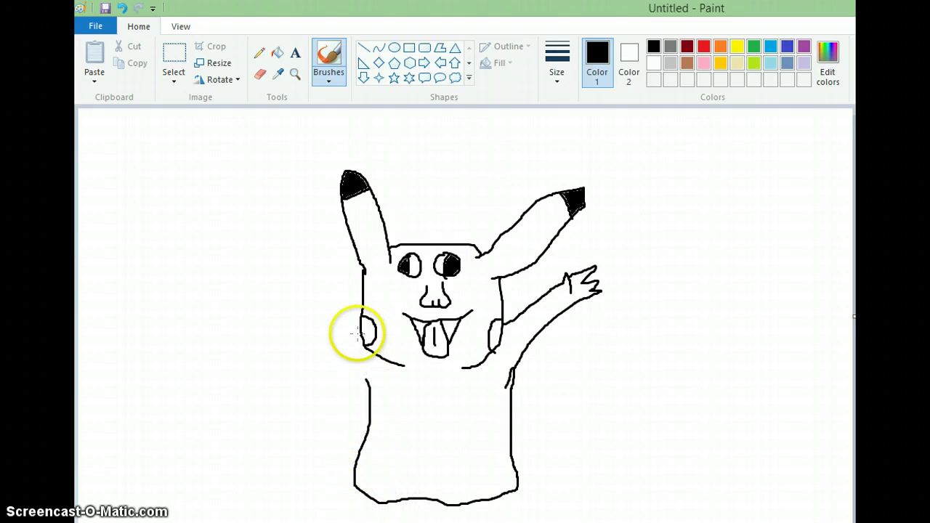
{"action": "mouse_move", "coordinate": [356, 337]}
{"action": "left_mouse_down"}
{"action": "mouse_move", "coordinate": [325, 283]}
{"action": "mouse_move", "coordinate": [305, 296]}
{"action": "mouse_move", "coordinate": [295, 266]}
{"action": "mouse_move", "coordinate": [303, 284]}
{"action": "mouse_move", "coordinate": [285, 281]}
{"action": "mouse_move", "coordinate": [290, 301]}
{"action": "mouse_move", "coordinate": [370, 384]}
{"action": "mouse_move", "coordinate": [357, 364]}
{"action": "mouse_move", "coordinate": [369, 377]}
{"action": "mouse_move", "coordinate": [363, 369]}
{"action": "left_mouse_up"}
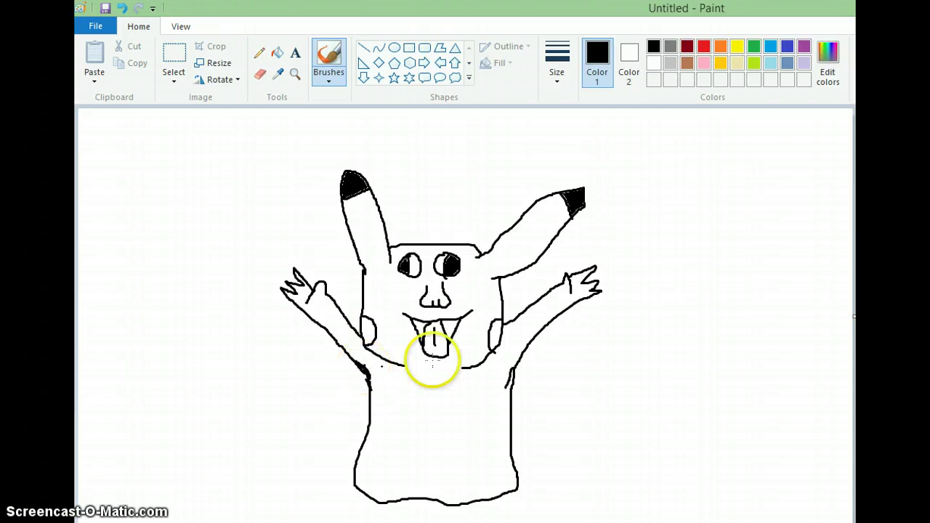
Complete the black outline with two small feet, a chin line below the tongue and thickened joins at both armpits
{"action": "left_click_drag", "start_coordinate": [509, 370], "coordinate": [514, 365]}
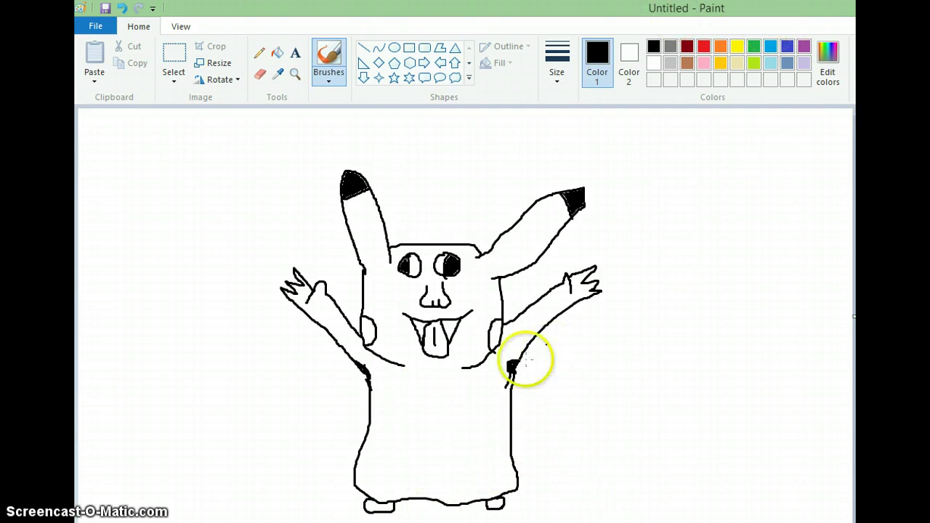
{"action": "left_click_drag", "start_coordinate": [415, 370], "coordinate": [445, 375]}
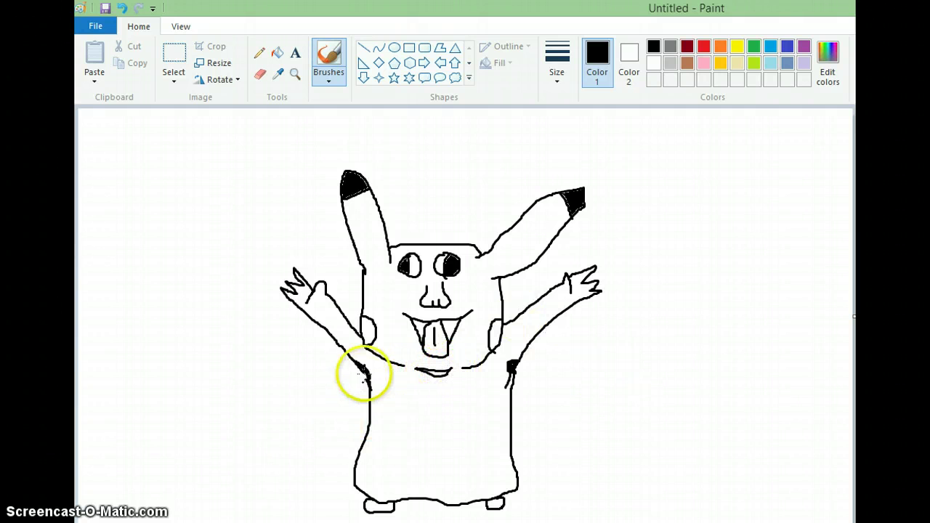
{"action": "mouse_move", "coordinate": [360, 365]}
{"action": "left_mouse_down"}
{"action": "mouse_move", "coordinate": [353, 369]}
{"action": "mouse_move", "coordinate": [367, 369]}
{"action": "mouse_move", "coordinate": [351, 372]}
{"action": "mouse_move", "coordinate": [364, 373]}
{"action": "left_mouse_up"}
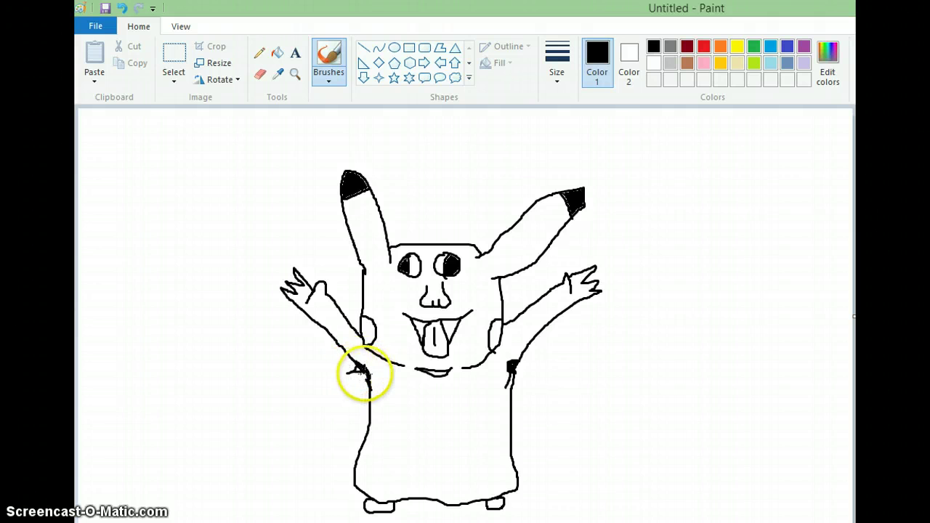
Undo the stray yellow brush dots and fill the character's body, head, arms and ears with yellow
{"action": "left_click", "coordinate": [737, 47]}
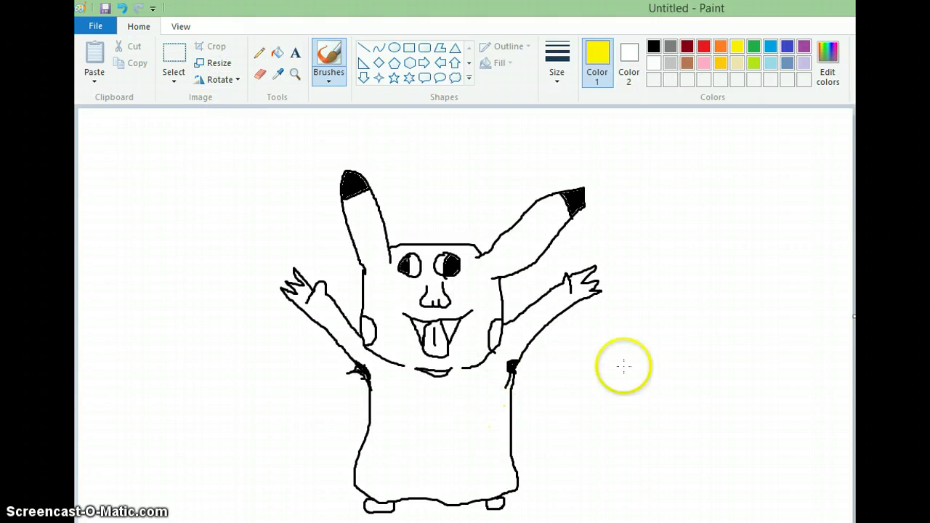
{"action": "left_click", "coordinate": [121, 8]}
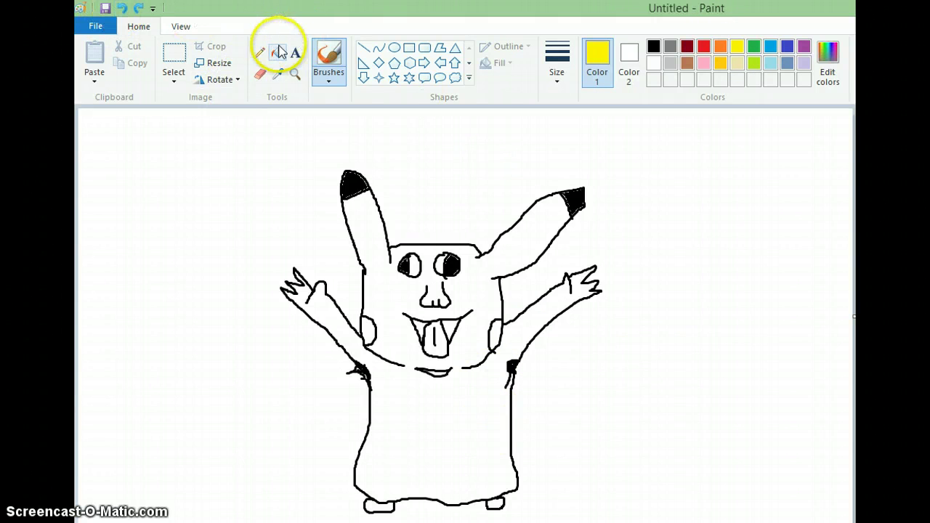
{"action": "left_click", "coordinate": [278, 52]}
{"action": "left_click", "coordinate": [468, 427]}
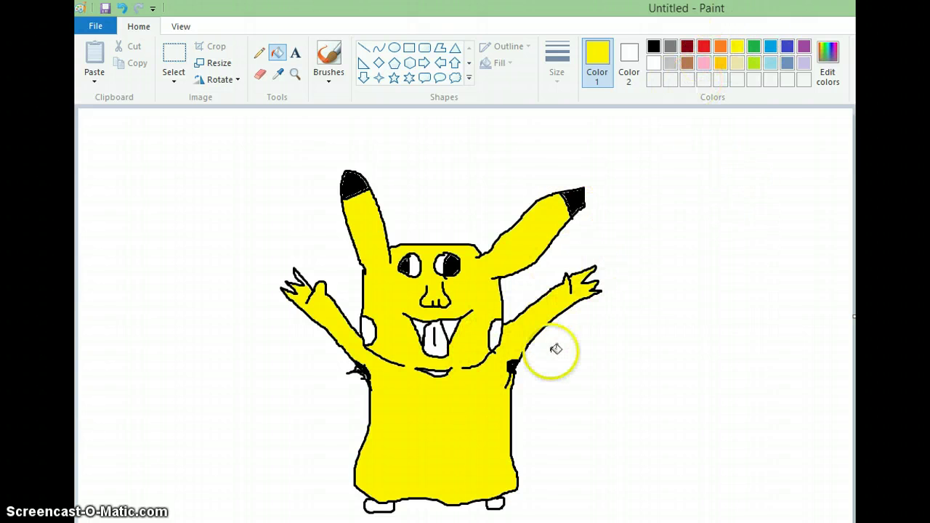
Try pink on the right-hand cheek and fill both cheeks with red instead
{"action": "left_click", "coordinate": [703, 62]}
{"action": "left_click", "coordinate": [500, 330]}
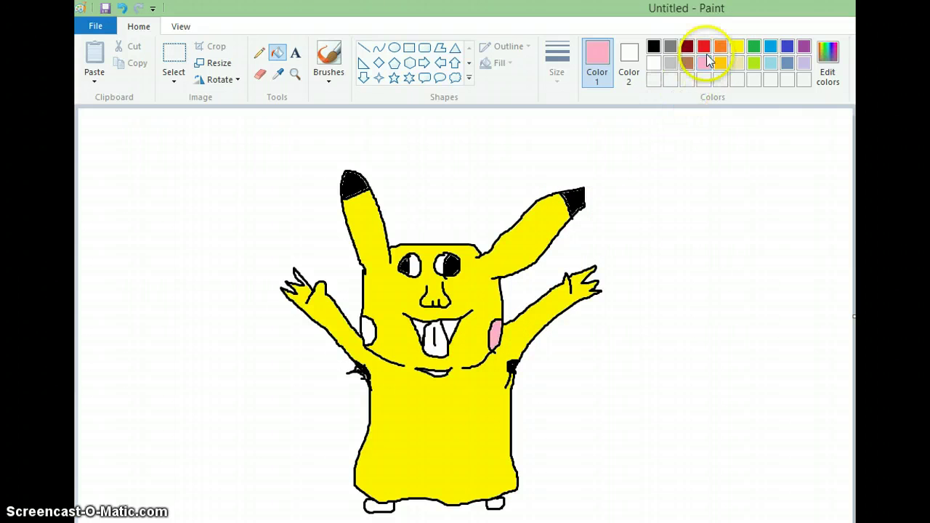
{"action": "left_click", "coordinate": [704, 47]}
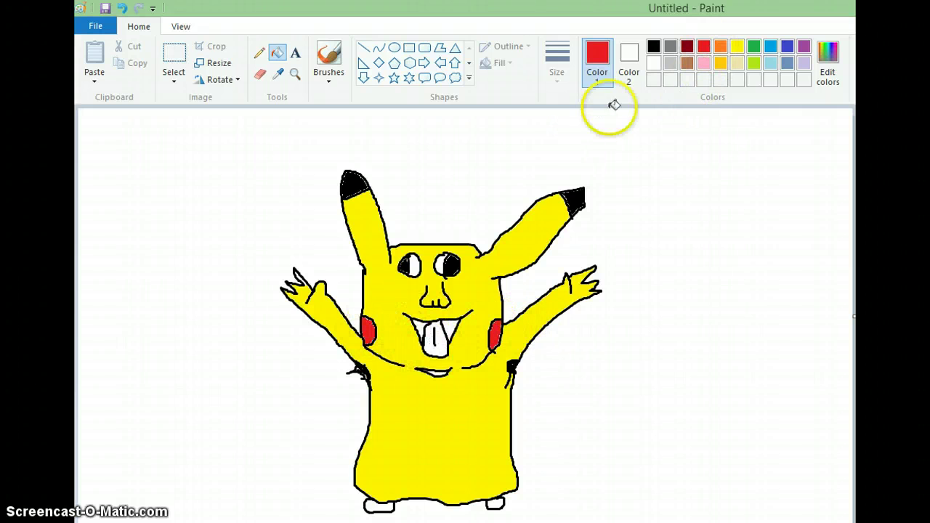
Fill the tongue with pink and the mouth areas on both sides of it with light grey
{"action": "left_click", "coordinate": [704, 62]}
{"action": "left_click", "coordinate": [453, 340]}
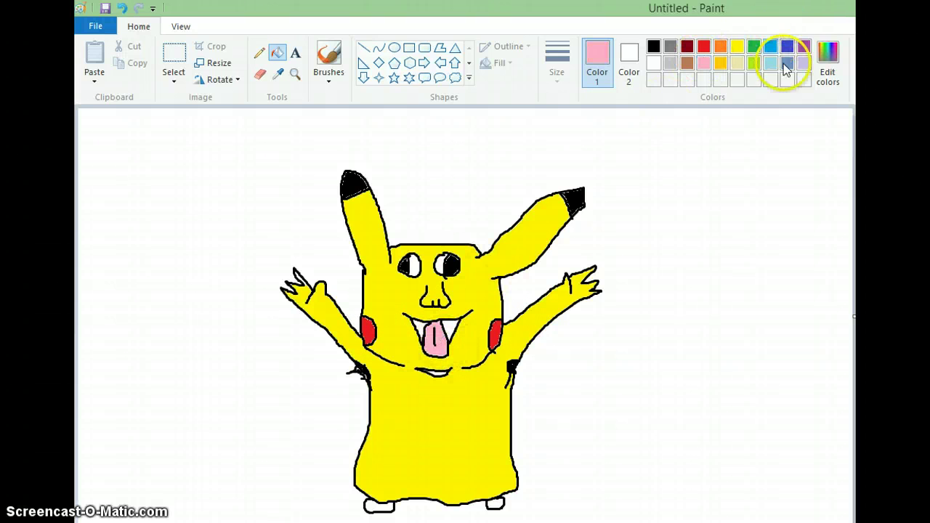
{"action": "left_click", "coordinate": [670, 63]}
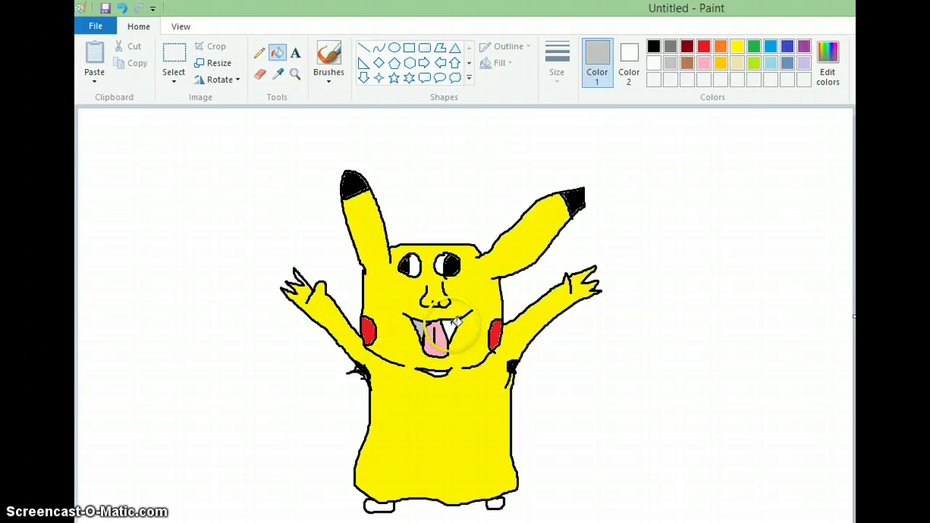
{"action": "left_click", "coordinate": [457, 322]}
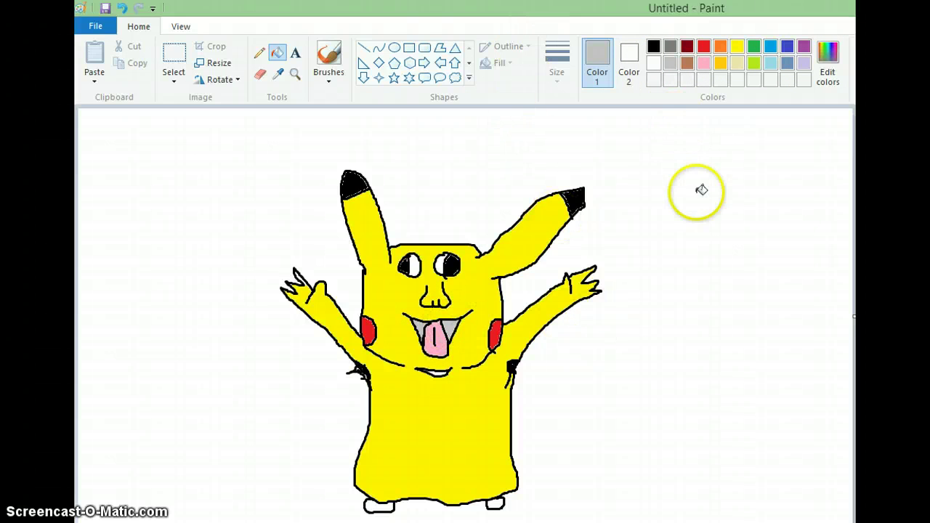
Draw a black lightning-bolt tail outline extending from the right-hand side of the body
{"action": "left_click", "coordinate": [330, 58]}
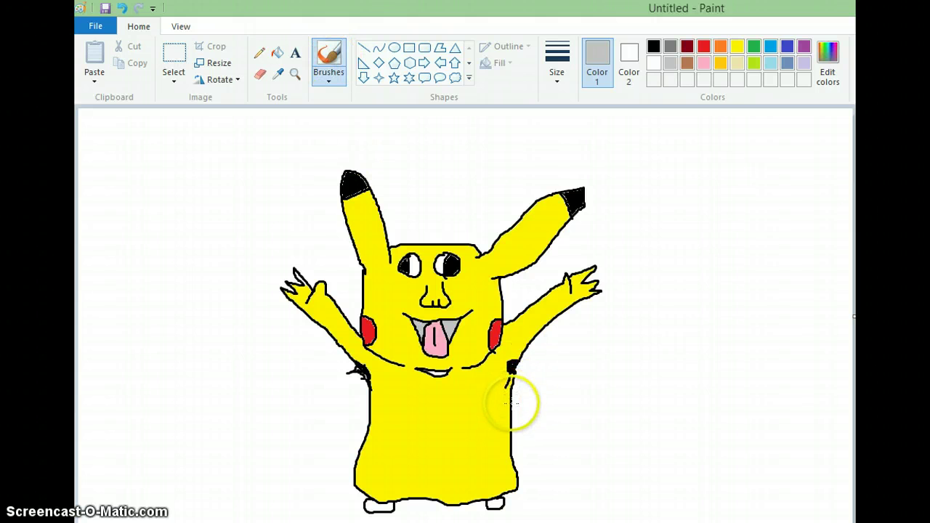
{"action": "left_click_drag", "start_coordinate": [512, 402], "coordinate": [514, 438]}
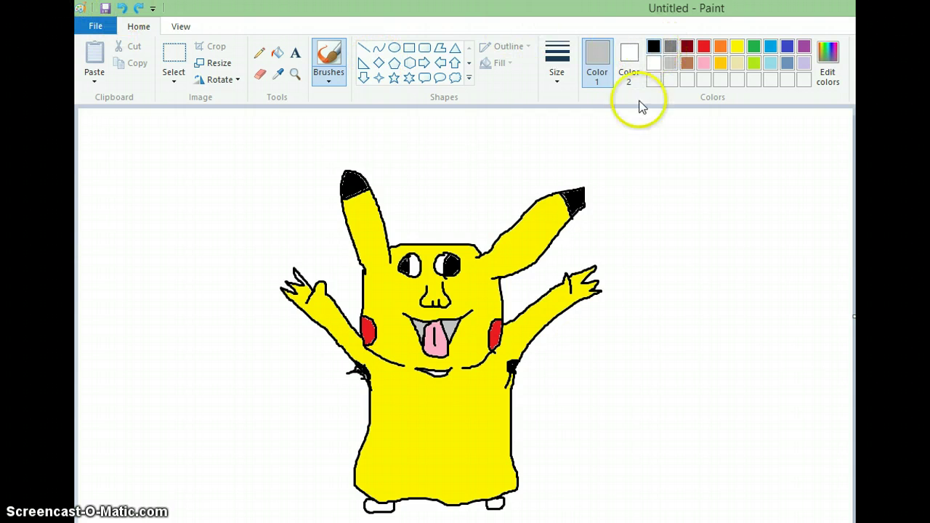
{"action": "left_click", "coordinate": [654, 46]}
{"action": "mouse_move", "coordinate": [511, 434]}
{"action": "left_mouse_down"}
{"action": "mouse_move", "coordinate": [561, 404]}
{"action": "mouse_move", "coordinate": [553, 420]}
{"action": "mouse_move", "coordinate": [603, 381]}
{"action": "mouse_move", "coordinate": [604, 396]}
{"action": "mouse_move", "coordinate": [649, 347]}
{"action": "mouse_move", "coordinate": [684, 387]}
{"action": "mouse_move", "coordinate": [603, 428]}
{"action": "mouse_move", "coordinate": [603, 410]}
{"action": "mouse_move", "coordinate": [552, 434]}
{"action": "mouse_move", "coordinate": [548, 417]}
{"action": "mouse_move", "coordinate": [517, 438]}
{"action": "left_mouse_up"}
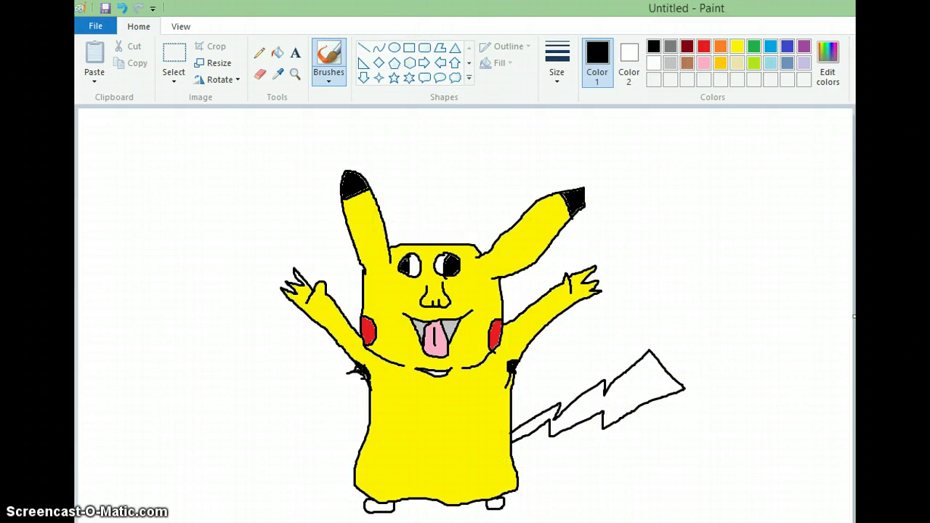
Try filling the lightning-bolt tail with black and undo the fill
{"action": "left_click", "coordinate": [277, 52]}
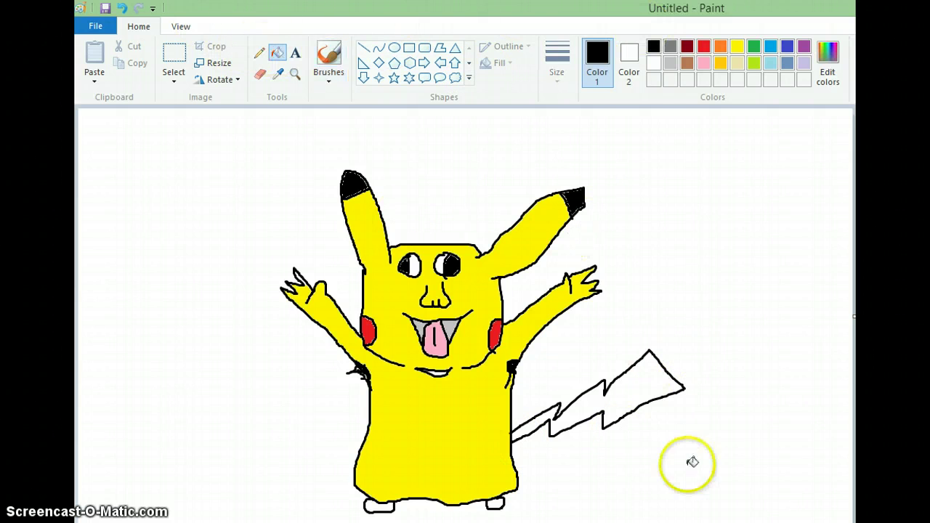
{"action": "left_click", "coordinate": [654, 381]}
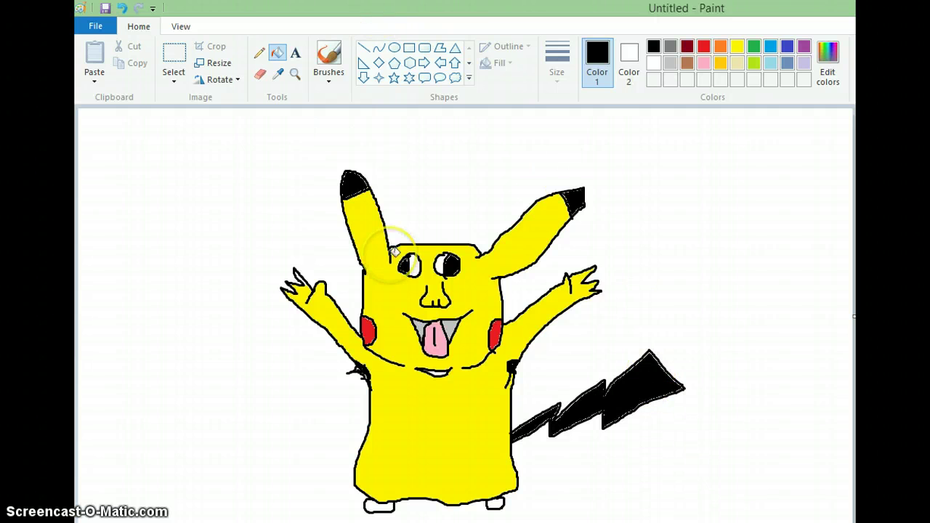
{"action": "left_click", "coordinate": [122, 8]}
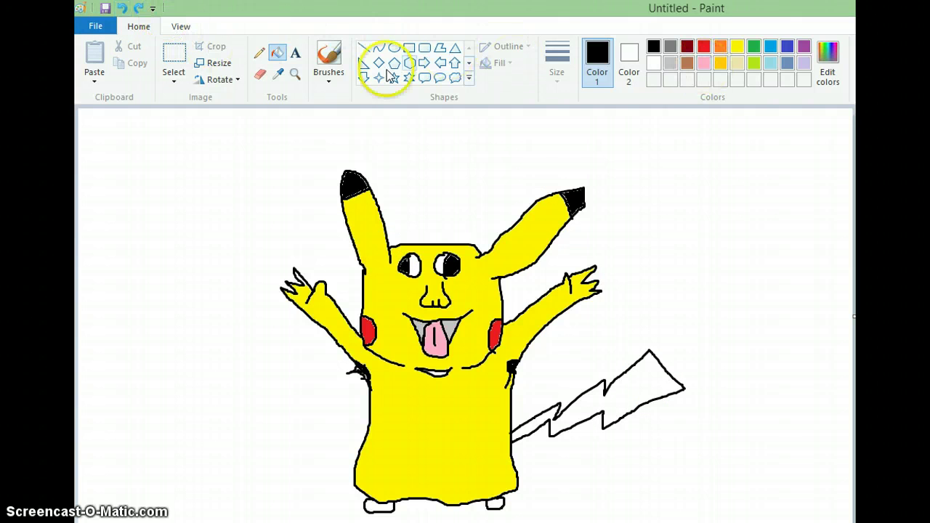
Close off the tail's base with a short black line, then fill the base brown and the rest of the tail yellow
{"action": "left_click", "coordinate": [330, 57]}
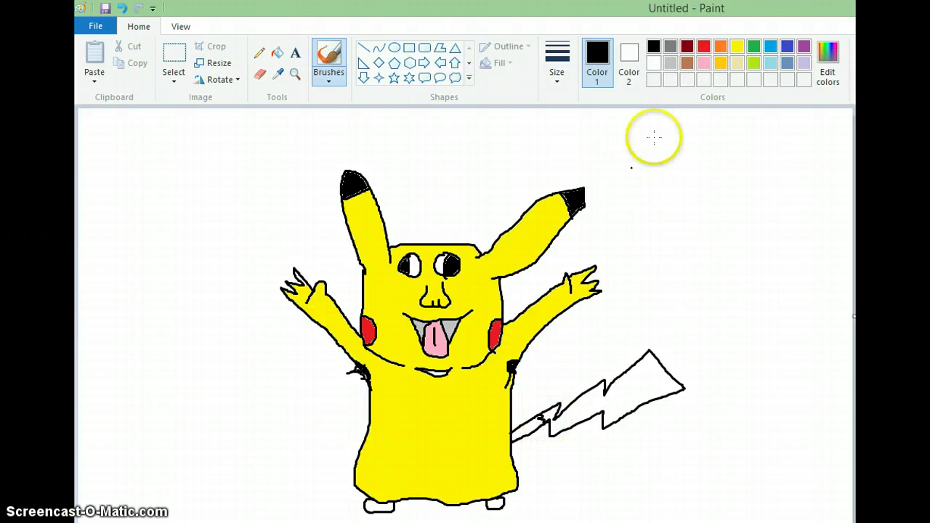
{"action": "left_click", "coordinate": [687, 62]}
{"action": "left_click", "coordinate": [277, 53]}
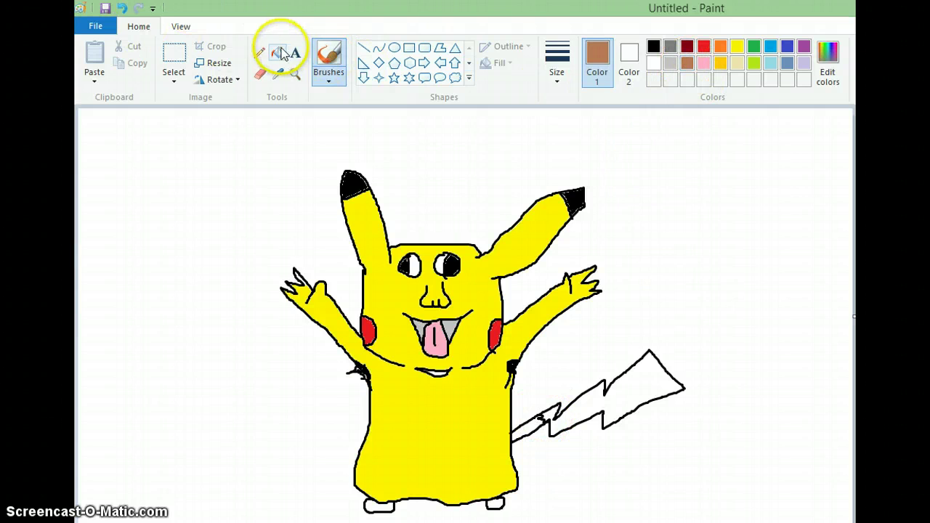
{"action": "left_click", "coordinate": [537, 424]}
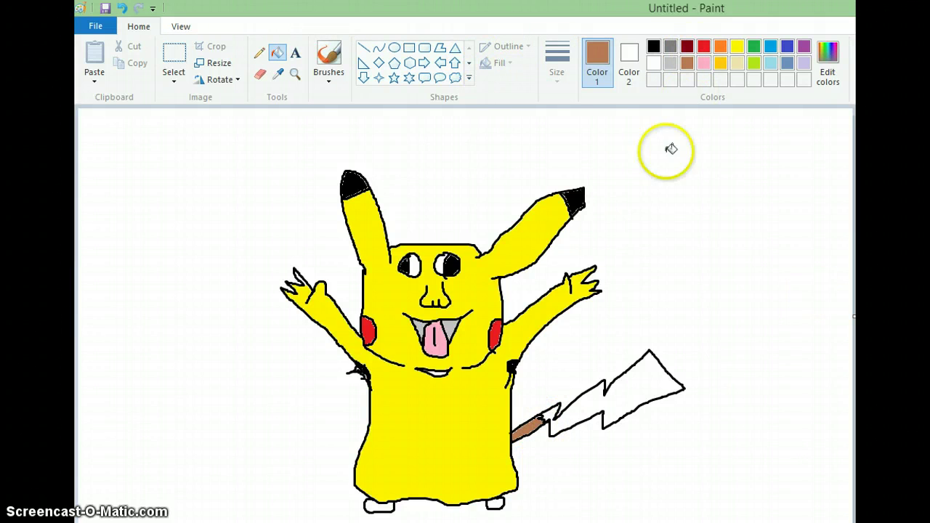
{"action": "left_click", "coordinate": [737, 46]}
{"action": "left_click", "coordinate": [642, 374]}
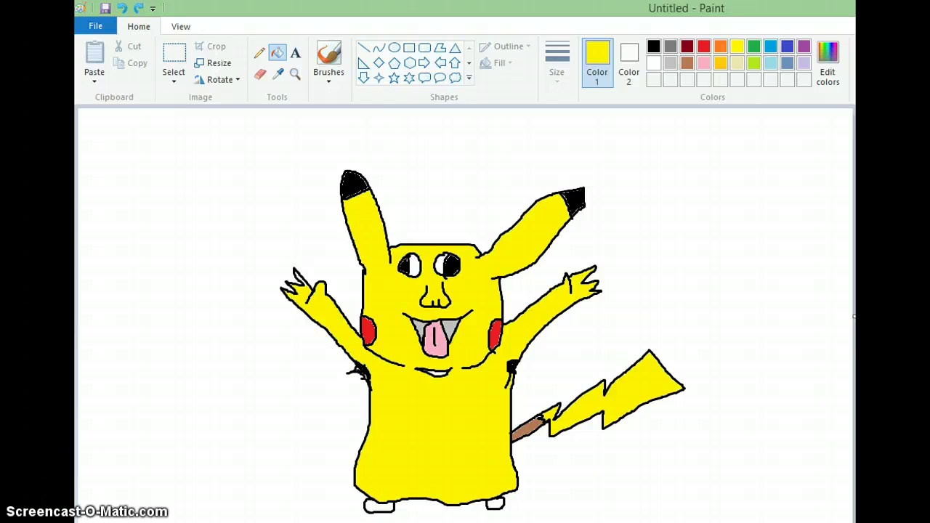
Fill both feet with yellow and the small chin shape below the tongue with black
{"action": "left_click", "coordinate": [379, 504]}
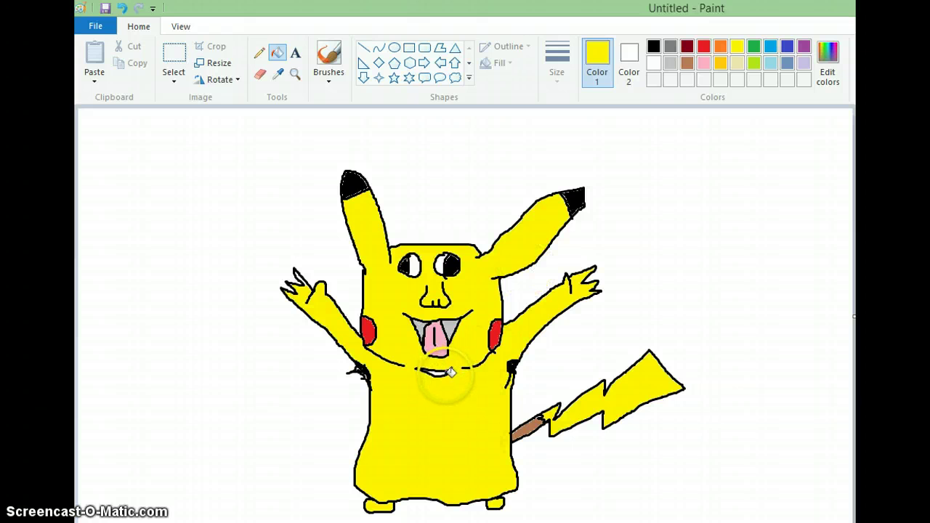
{"action": "left_click", "coordinate": [653, 46]}
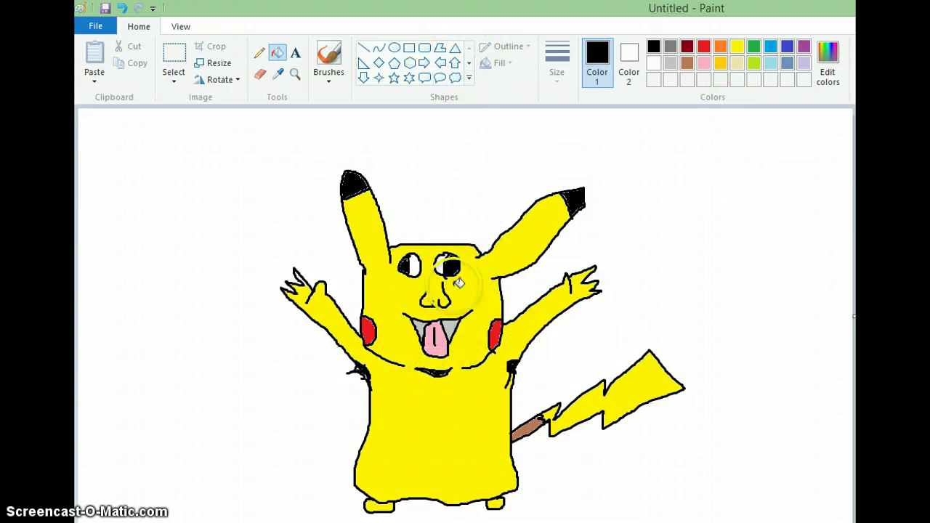
Draw a curled moustache around the nose and a short strip below the tongue, and fill the moustache with black
{"action": "left_click", "coordinate": [328, 61]}
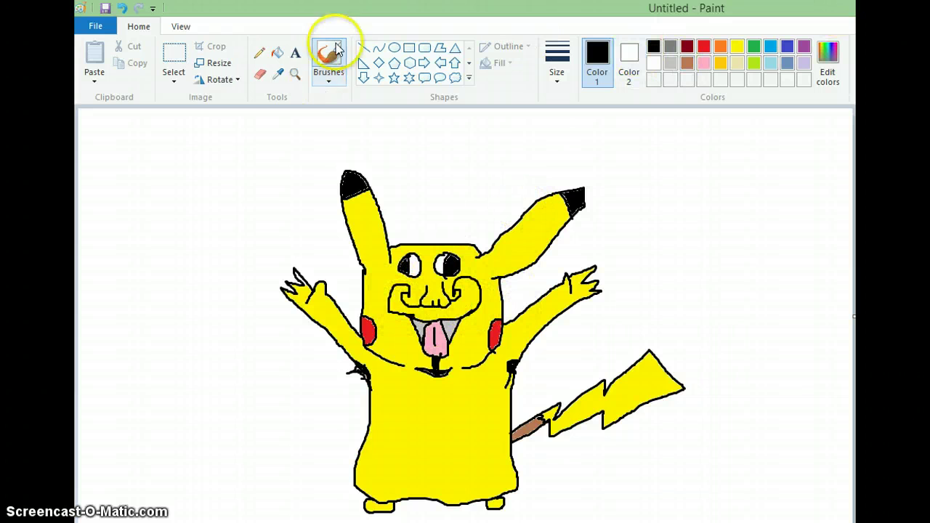
{"action": "left_click", "coordinate": [277, 53]}
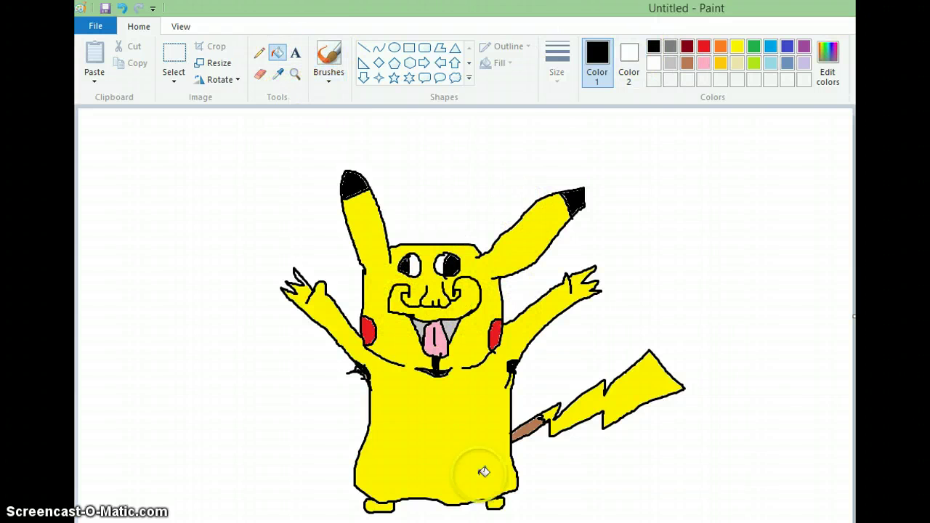
{"action": "left_click", "coordinate": [436, 303]}
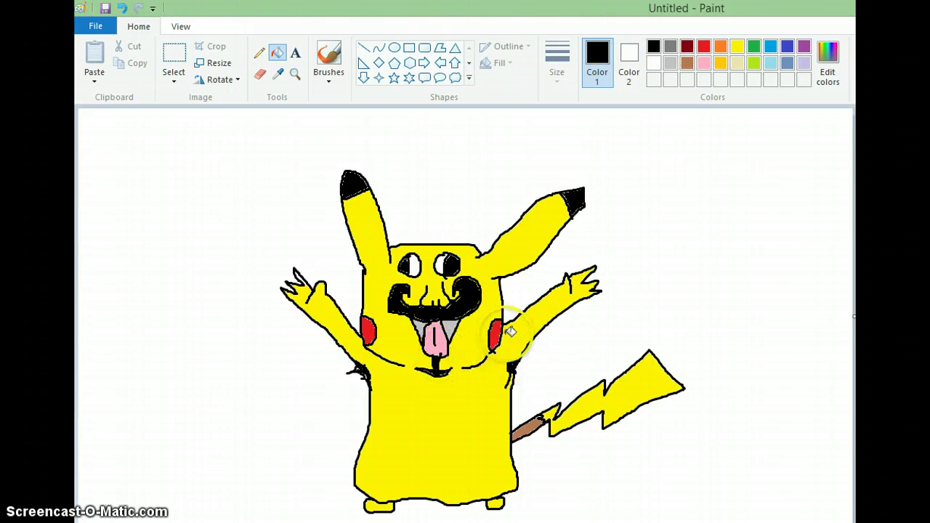
{"action": "left_click_drag", "start_coordinate": [474, 289], "coordinate": [474, 313]}
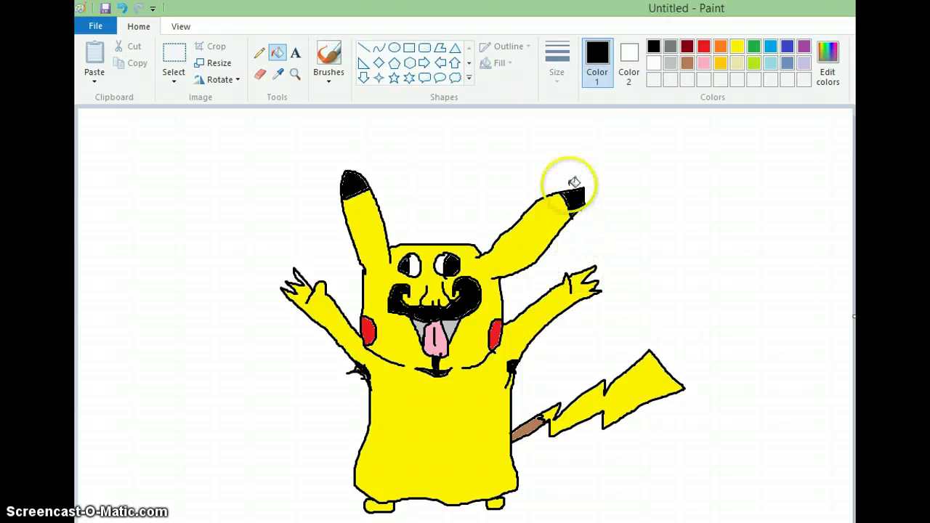
Try a short vertical black brush line beside the right-hand ear and undo it
{"action": "left_click", "coordinate": [338, 51]}
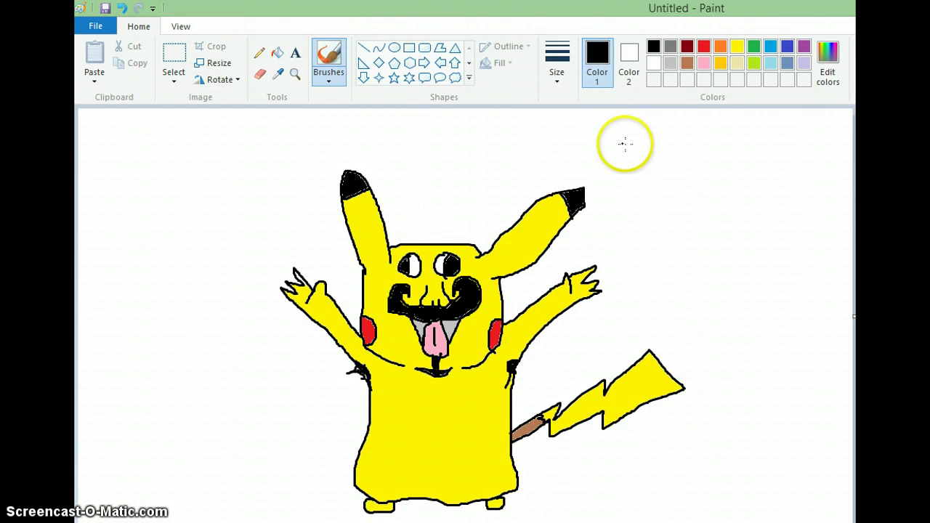
{"action": "mouse_move", "coordinate": [630, 149]}
{"action": "left_mouse_down"}
{"action": "mouse_move", "coordinate": [630, 177]}
{"action": "mouse_move", "coordinate": [627, 143]}
{"action": "left_mouse_up"}
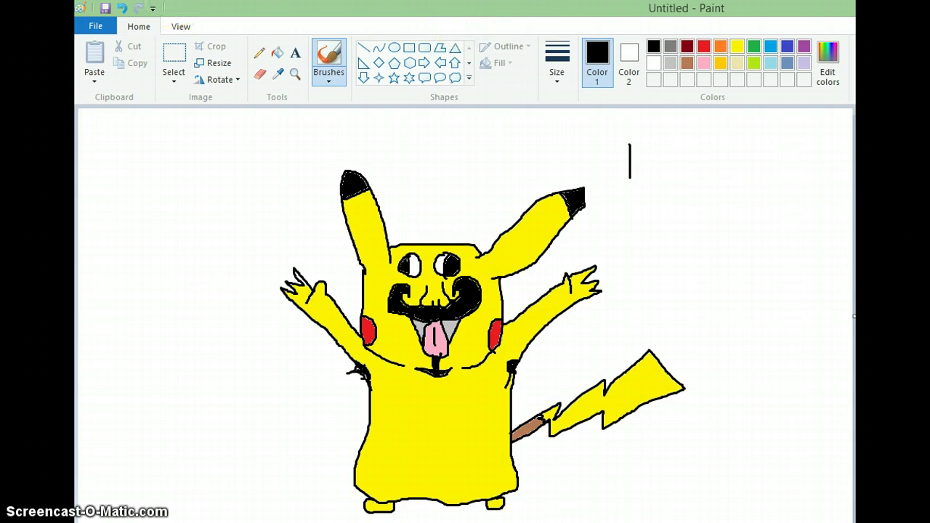
{"action": "left_click", "coordinate": [121, 8]}
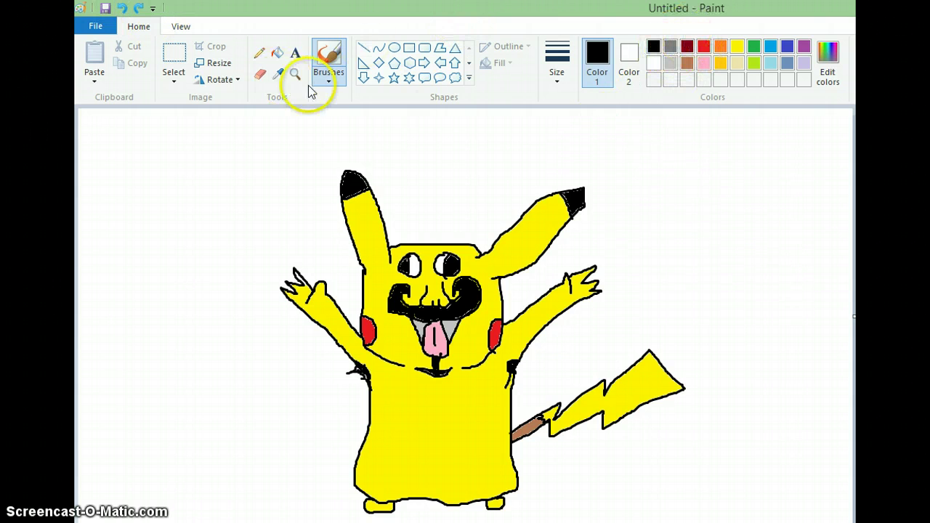
Try orange brush strokes across the canvas and the character's face and undo them
{"action": "left_click", "coordinate": [276, 55]}
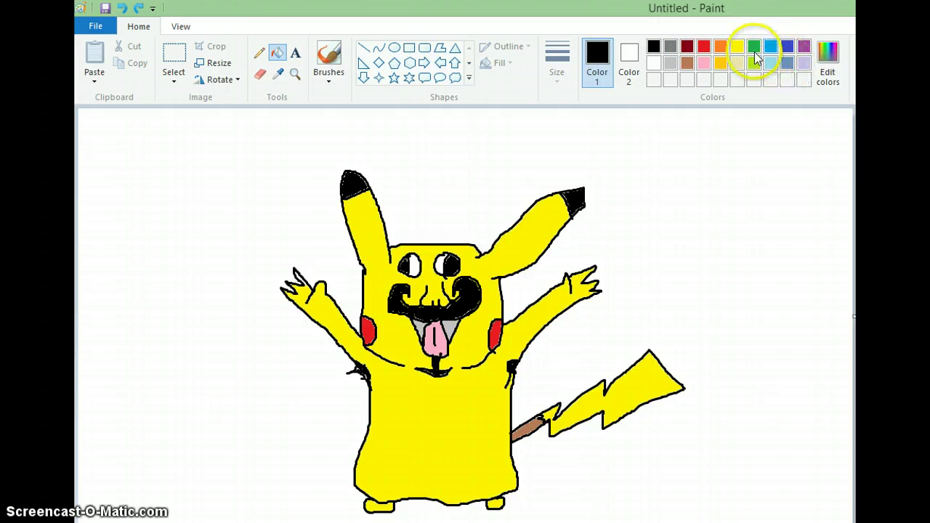
{"action": "left_click", "coordinate": [704, 48]}
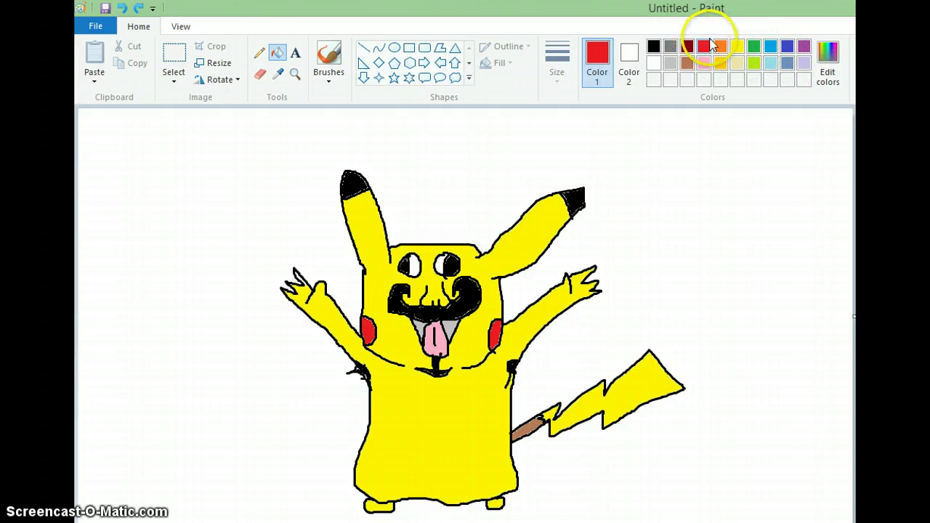
{"action": "left_click", "coordinate": [720, 46]}
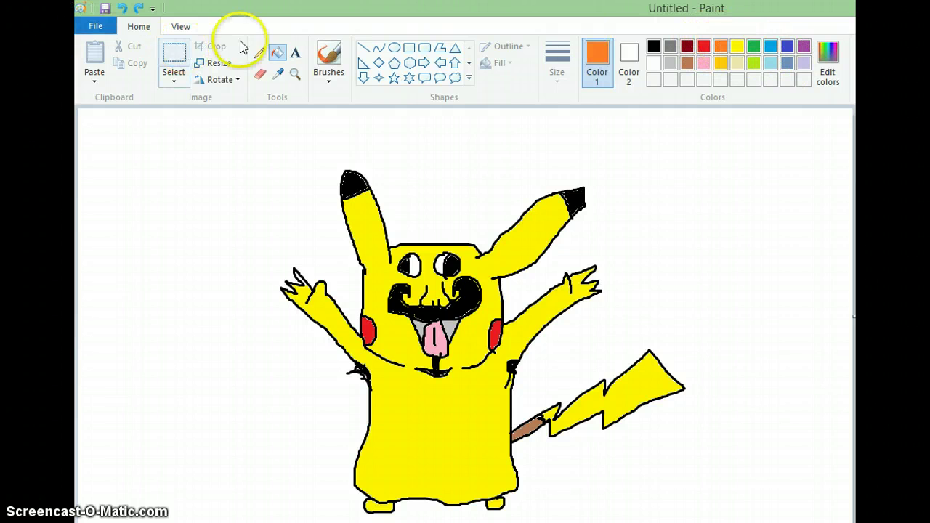
{"action": "left_click", "coordinate": [329, 61]}
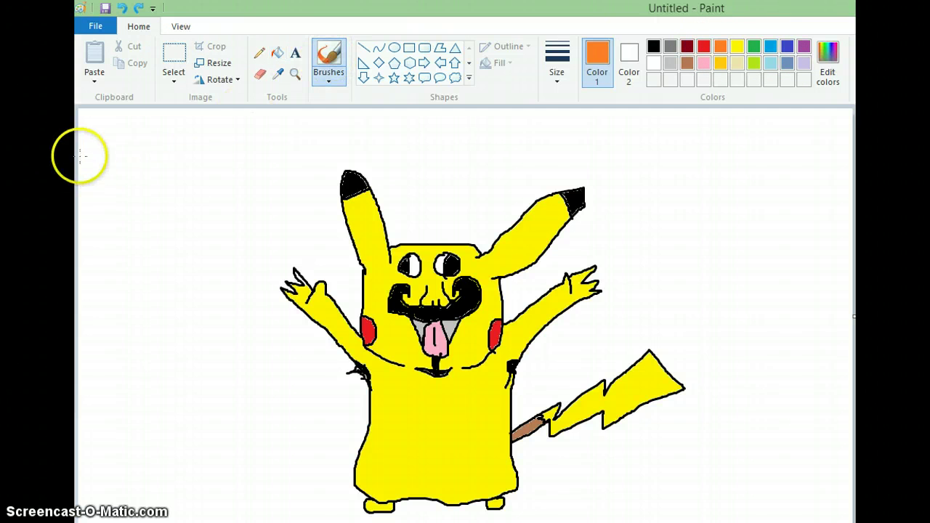
{"action": "mouse_move", "coordinate": [76, 157]}
{"action": "left_mouse_down"}
{"action": "mouse_move", "coordinate": [103, 155]}
{"action": "mouse_move", "coordinate": [113, 169]}
{"action": "mouse_move", "coordinate": [130, 163]}
{"action": "mouse_move", "coordinate": [148, 177]}
{"action": "mouse_move", "coordinate": [175, 167]}
{"action": "mouse_move", "coordinate": [172, 175]}
{"action": "mouse_move", "coordinate": [205, 185]}
{"action": "mouse_move", "coordinate": [214, 175]}
{"action": "mouse_move", "coordinate": [230, 193]}
{"action": "mouse_move", "coordinate": [270, 186]}
{"action": "left_mouse_up"}
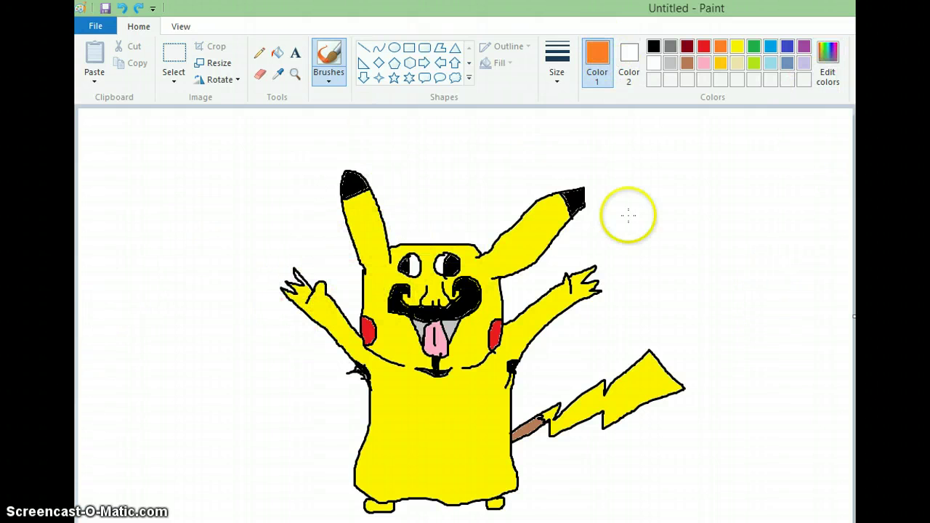
{"action": "left_click_drag", "start_coordinate": [552, 285], "coordinate": [193, 340]}
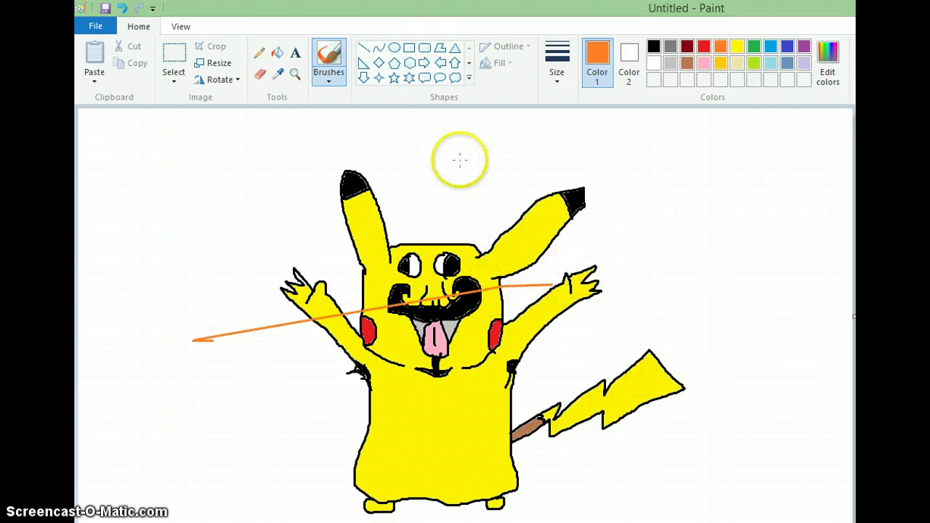
{"action": "left_click", "coordinate": [122, 9]}
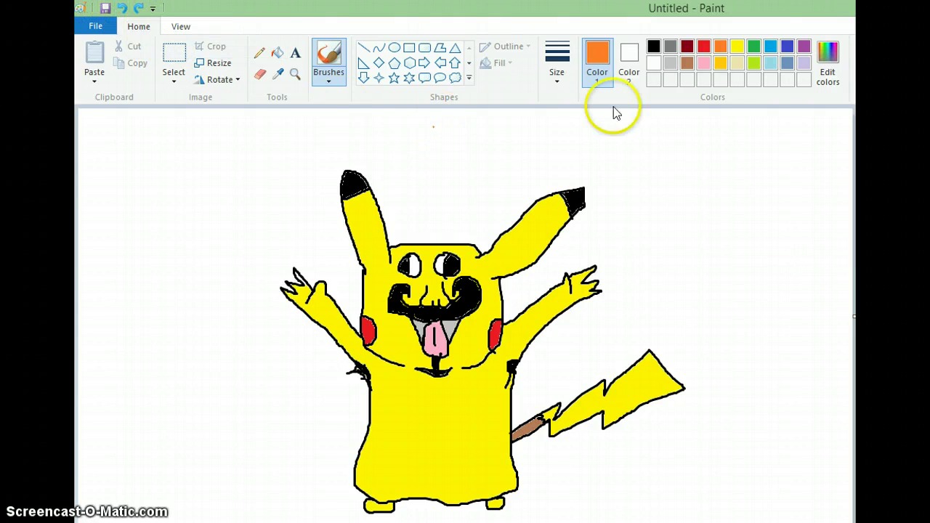
Switch to the Airbrush, try spattering red over the face and body, and undo the red spray
{"action": "left_click", "coordinate": [704, 46]}
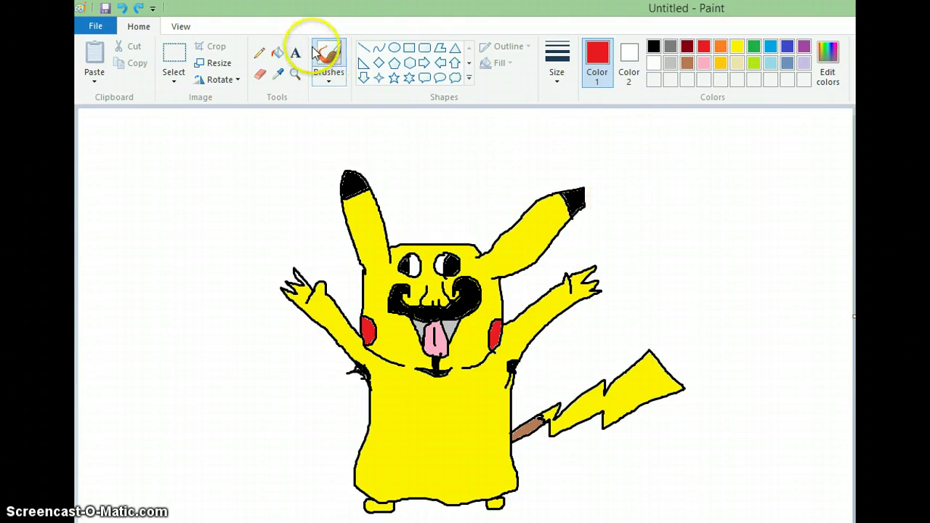
{"action": "left_click", "coordinate": [339, 62]}
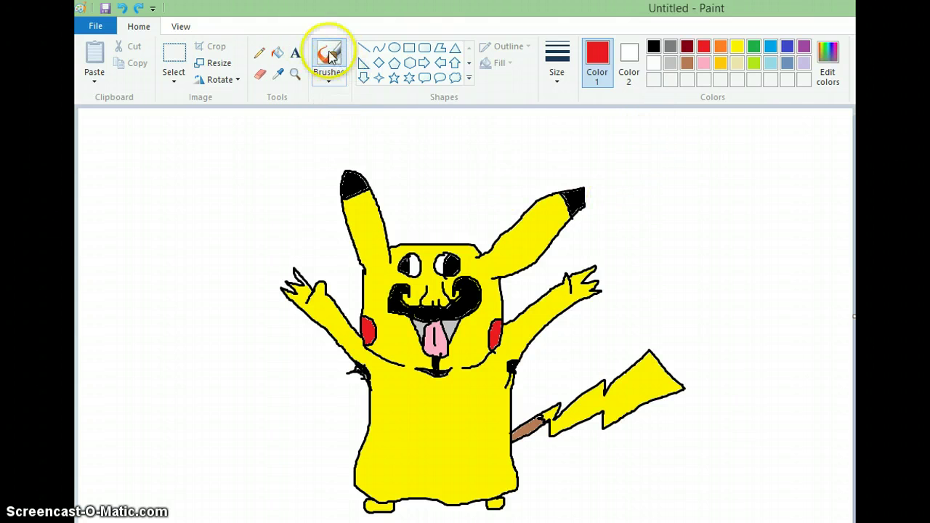
{"action": "left_click", "coordinate": [328, 72]}
{"action": "left_click", "coordinate": [414, 106]}
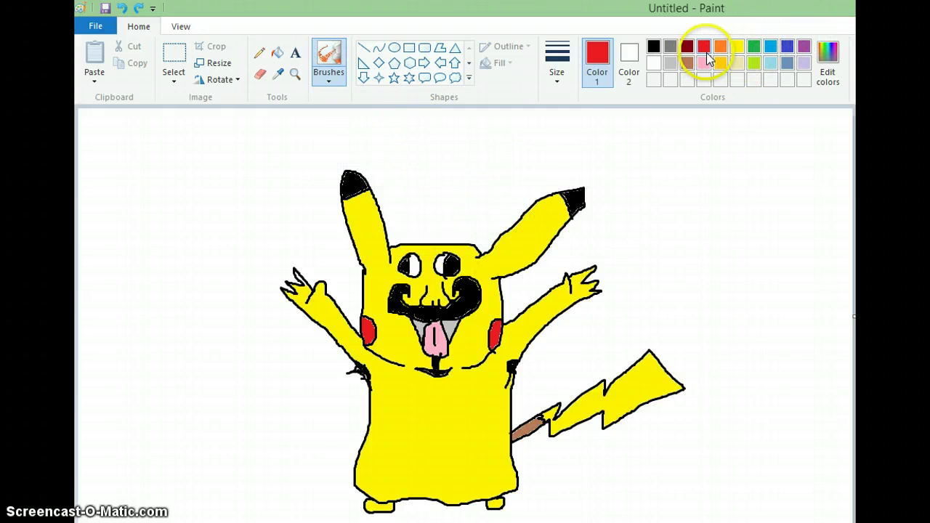
{"action": "mouse_move", "coordinate": [376, 432]}
{"action": "left_mouse_down"}
{"action": "mouse_move", "coordinate": [399, 436]}
{"action": "mouse_move", "coordinate": [386, 422]}
{"action": "mouse_move", "coordinate": [454, 405]}
{"action": "mouse_move", "coordinate": [536, 413]}
{"action": "mouse_move", "coordinate": [405, 426]}
{"action": "mouse_move", "coordinate": [557, 270]}
{"action": "mouse_move", "coordinate": [461, 280]}
{"action": "mouse_move", "coordinate": [495, 305]}
{"action": "mouse_move", "coordinate": [484, 311]}
{"action": "left_mouse_up"}
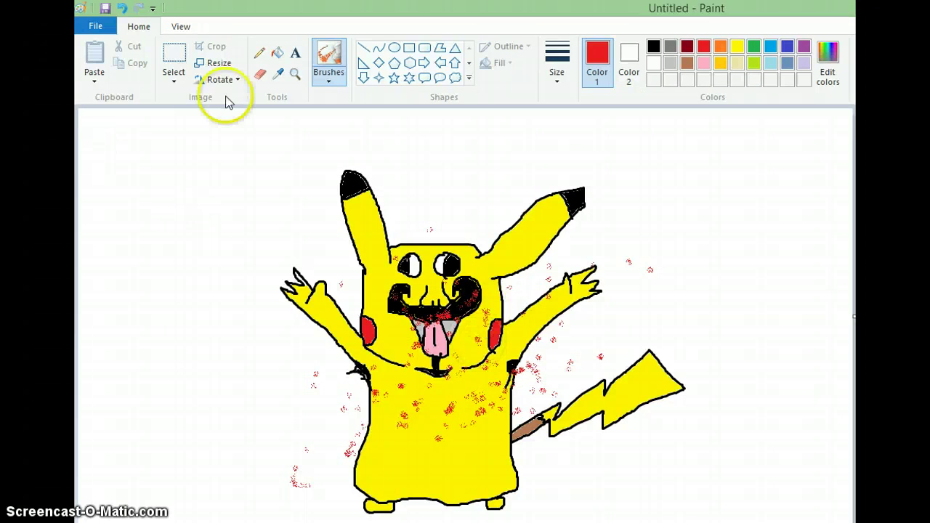
{"action": "left_click", "coordinate": [122, 7]}
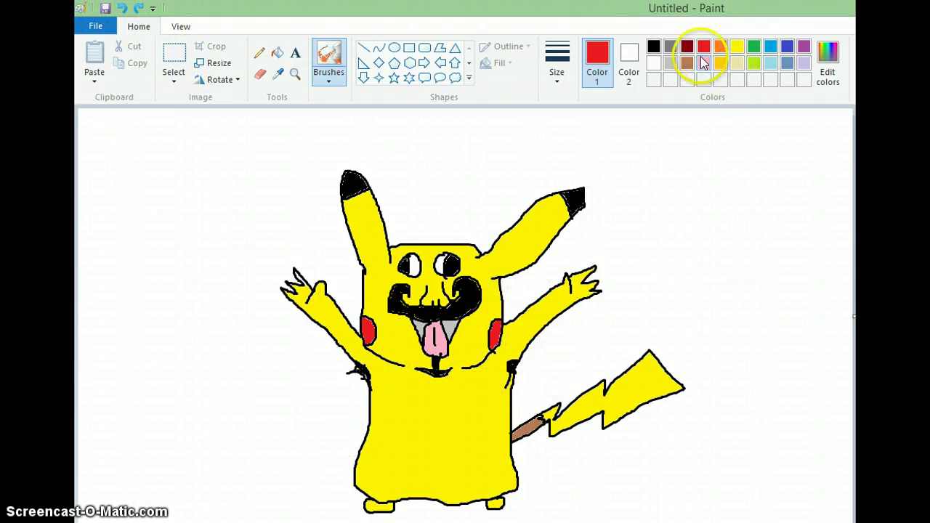
Spatter brown Airbrush spray over the character and the surrounding background
{"action": "left_click", "coordinate": [687, 62]}
{"action": "mouse_move", "coordinate": [387, 271]}
{"action": "left_mouse_down"}
{"action": "mouse_move", "coordinate": [343, 330]}
{"action": "mouse_move", "coordinate": [489, 294]}
{"action": "mouse_move", "coordinate": [431, 348]}
{"action": "mouse_move", "coordinate": [398, 428]}
{"action": "mouse_move", "coordinate": [387, 500]}
{"action": "mouse_move", "coordinate": [442, 486]}
{"action": "mouse_move", "coordinate": [512, 484]}
{"action": "mouse_move", "coordinate": [494, 456]}
{"action": "mouse_move", "coordinate": [381, 456]}
{"action": "mouse_move", "coordinate": [513, 369]}
{"action": "mouse_move", "coordinate": [418, 447]}
{"action": "mouse_move", "coordinate": [440, 390]}
{"action": "mouse_move", "coordinate": [425, 463]}
{"action": "left_mouse_up"}
{"action": "mouse_move", "coordinate": [458, 350]}
{"action": "left_mouse_down"}
{"action": "mouse_move", "coordinate": [509, 287]}
{"action": "mouse_move", "coordinate": [337, 373]}
{"action": "mouse_move", "coordinate": [432, 229]}
{"action": "mouse_move", "coordinate": [200, 363]}
{"action": "mouse_move", "coordinate": [568, 335]}
{"action": "mouse_move", "coordinate": [255, 465]}
{"action": "mouse_move", "coordinate": [503, 369]}
{"action": "mouse_move", "coordinate": [390, 410]}
{"action": "mouse_move", "coordinate": [722, 342]}
{"action": "mouse_move", "coordinate": [490, 501]}
{"action": "mouse_move", "coordinate": [542, 444]}
{"action": "mouse_move", "coordinate": [752, 364]}
{"action": "mouse_move", "coordinate": [702, 355]}
{"action": "mouse_move", "coordinate": [567, 370]}
{"action": "mouse_move", "coordinate": [212, 303]}
{"action": "mouse_move", "coordinate": [158, 214]}
{"action": "mouse_move", "coordinate": [285, 276]}
{"action": "mouse_move", "coordinate": [216, 125]}
{"action": "left_mouse_up"}
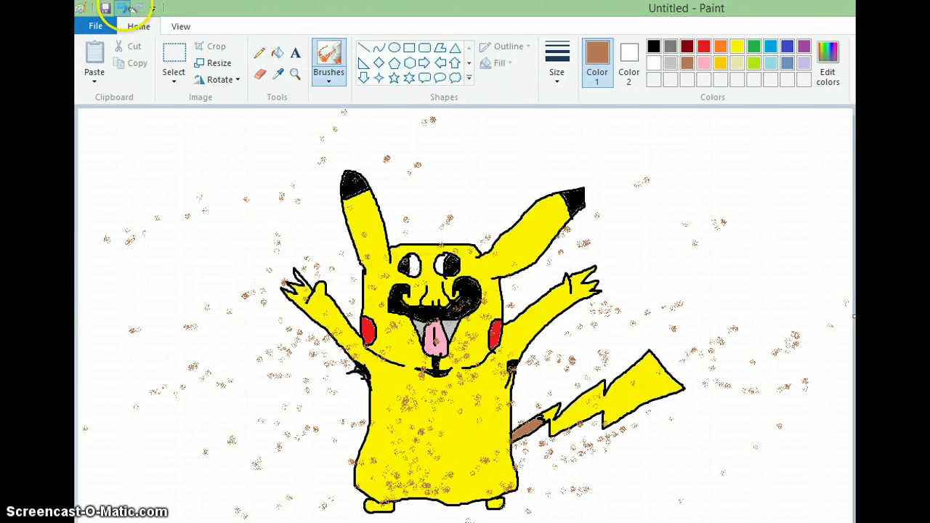
Undo the brown spray and fill the white background around the character, including the gap above the tail, with light turquoise
{"action": "left_click", "coordinate": [124, 8]}
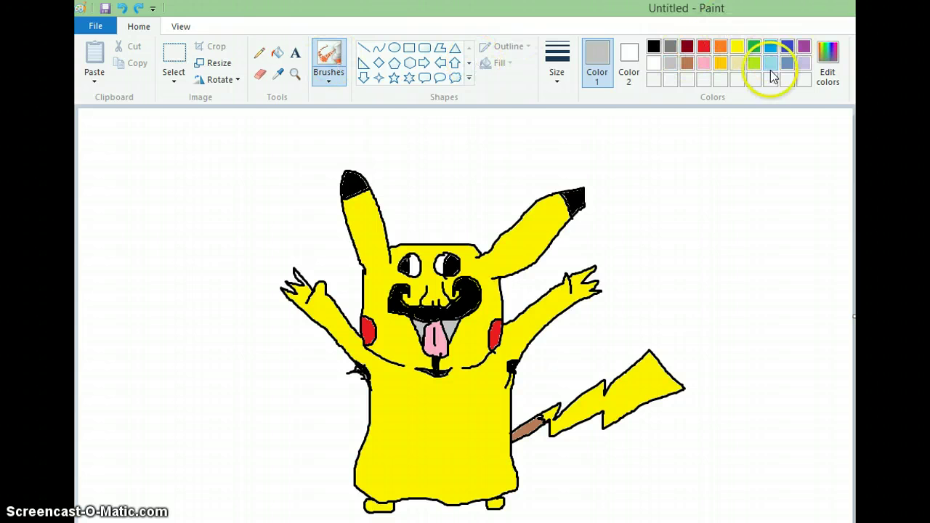
{"action": "left_click", "coordinate": [277, 52]}
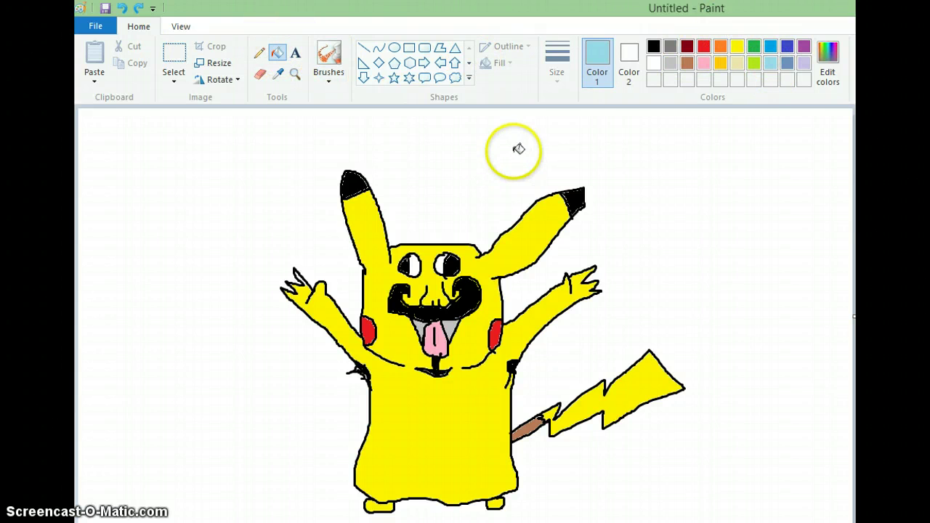
{"action": "left_click", "coordinate": [516, 149]}
{"action": "left_click", "coordinate": [522, 413]}
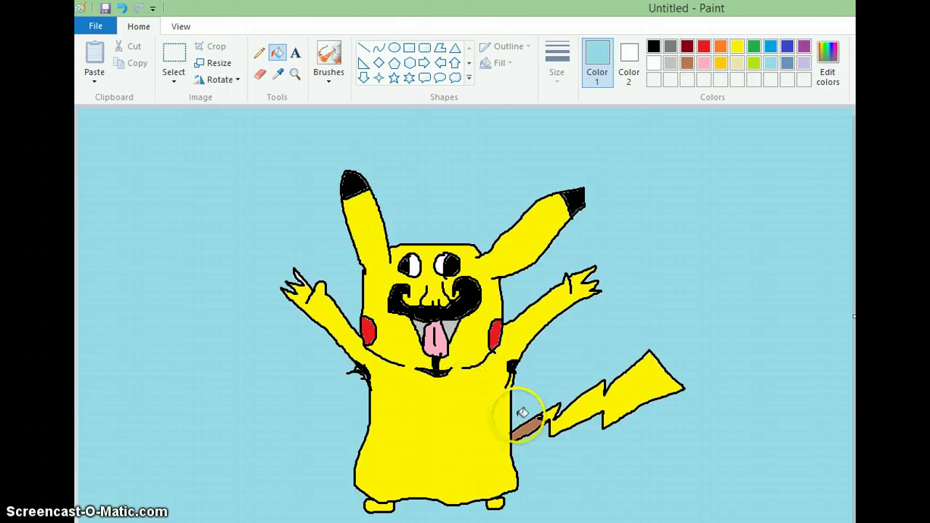
Paint a black ground shadow beneath the character's feet with the basic brush
{"action": "left_click", "coordinate": [327, 56]}
{"action": "left_click", "coordinate": [331, 80]}
{"action": "left_click", "coordinate": [328, 103]}
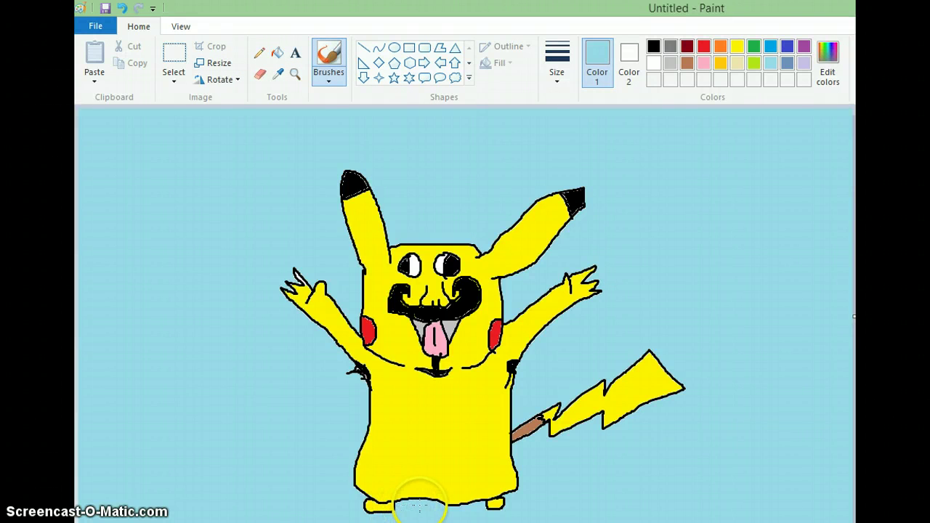
{"action": "left_click", "coordinate": [653, 46]}
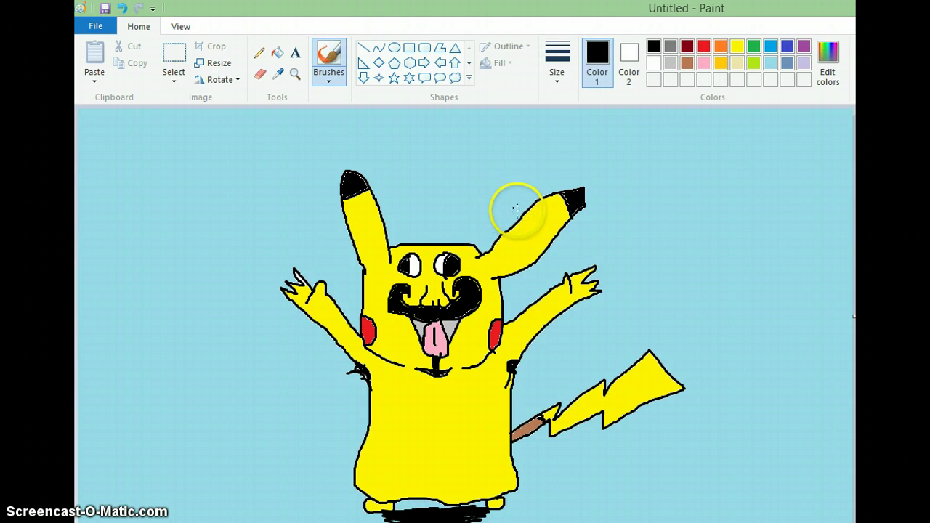
Draw the black brush outline of a maraca with a rounded head and narrow handle above the right-hand raised arm
{"action": "left_click", "coordinate": [331, 64]}
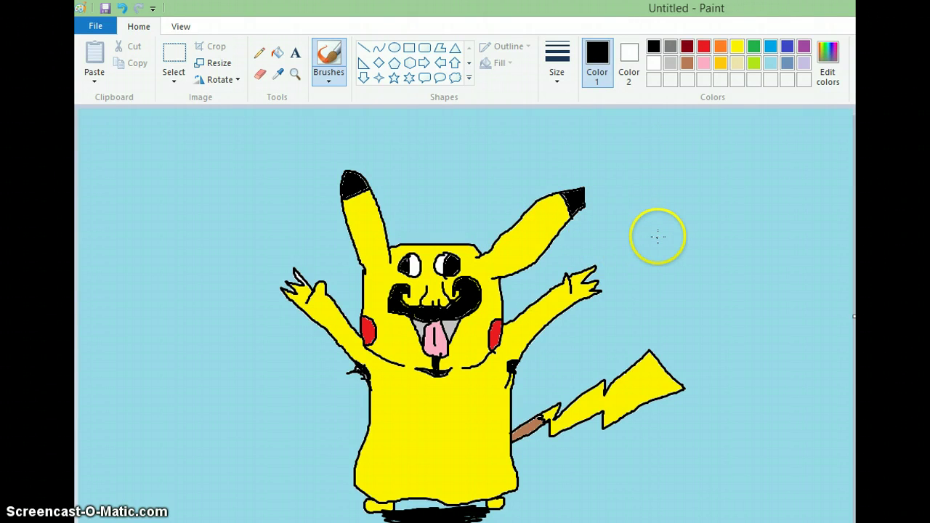
{"action": "mouse_move", "coordinate": [656, 238]}
{"action": "left_mouse_down"}
{"action": "mouse_move", "coordinate": [673, 240]}
{"action": "mouse_move", "coordinate": [682, 209]}
{"action": "mouse_move", "coordinate": [706, 187]}
{"action": "mouse_move", "coordinate": [717, 167]}
{"action": "mouse_move", "coordinate": [708, 150]}
{"action": "mouse_move", "coordinate": [675, 150]}
{"action": "mouse_move", "coordinate": [666, 160]}
{"action": "mouse_move", "coordinate": [670, 201]}
{"action": "mouse_move", "coordinate": [657, 234]}
{"action": "left_mouse_up"}
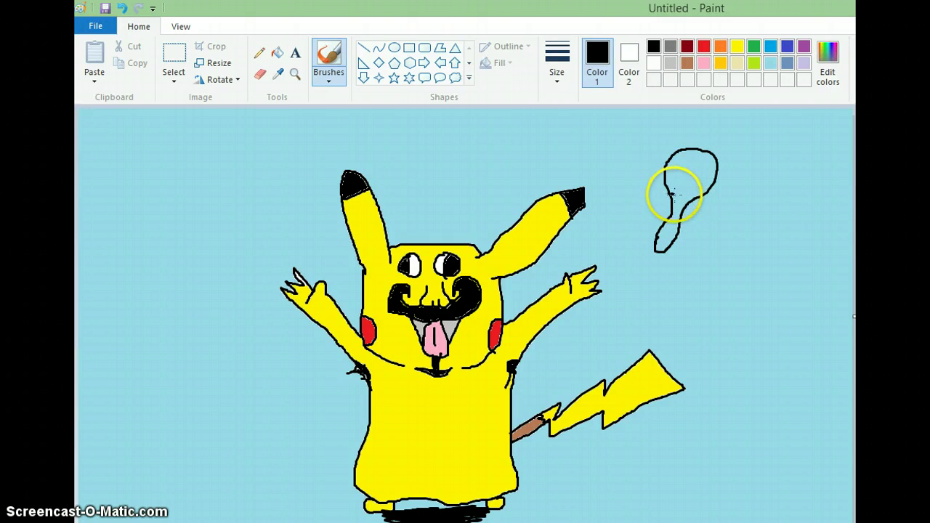
{"action": "left_click_drag", "start_coordinate": [672, 193], "coordinate": [692, 199]}
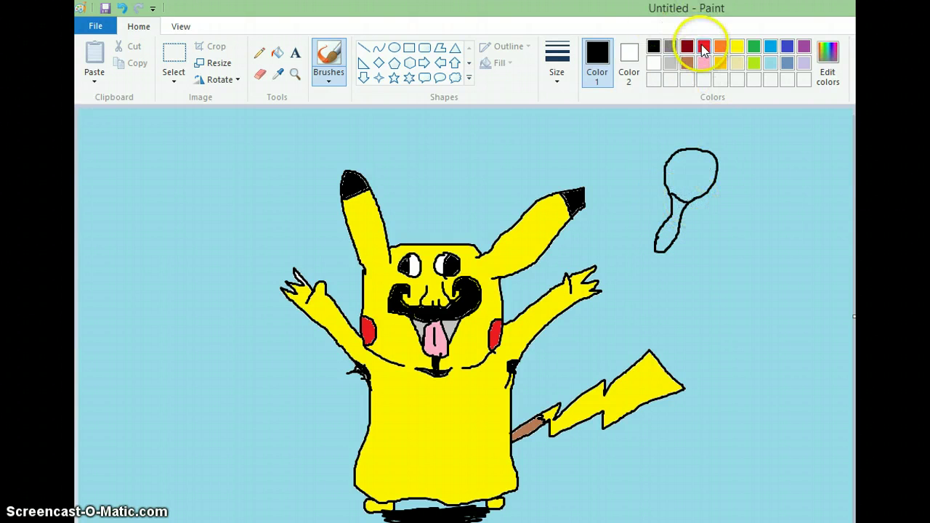
Fill the maraca's head with red and its handle with brown
{"action": "left_click", "coordinate": [703, 48]}
{"action": "left_click", "coordinate": [277, 53]}
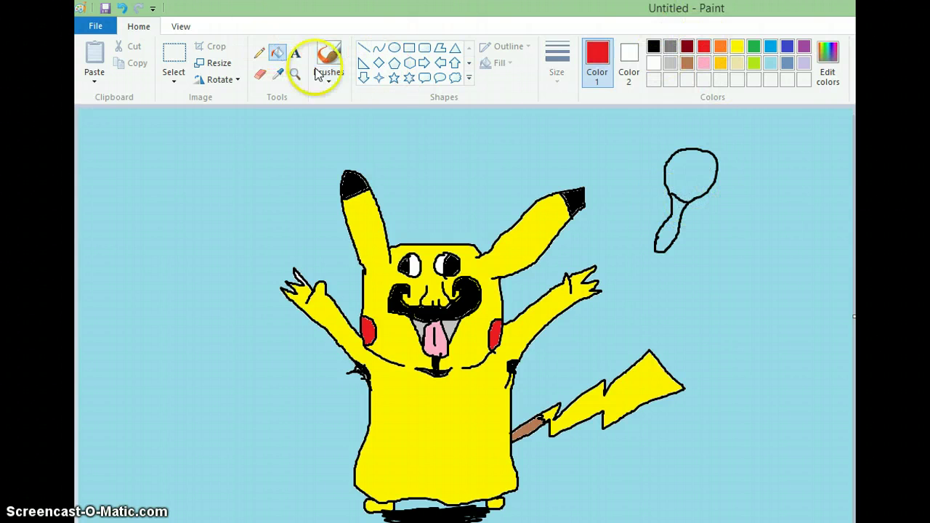
{"action": "left_click", "coordinate": [689, 163]}
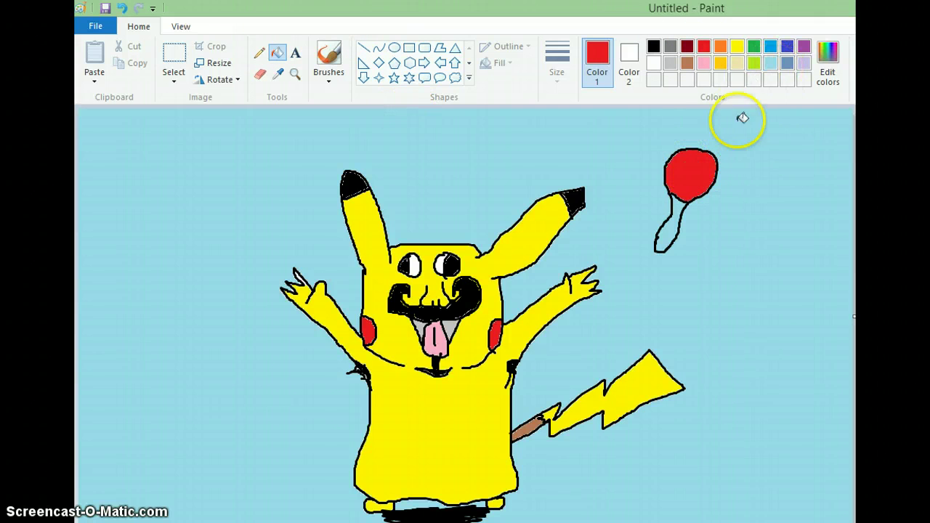
{"action": "left_click", "coordinate": [687, 62]}
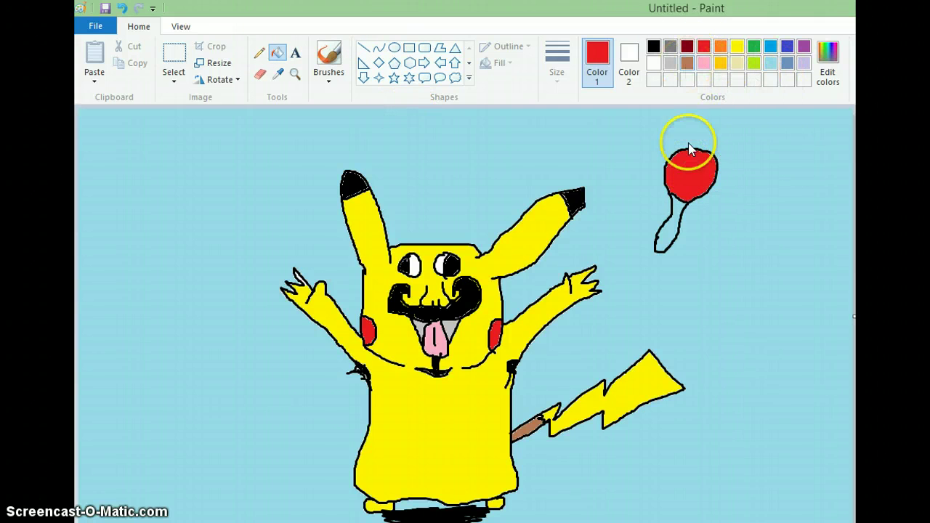
{"action": "left_click", "coordinate": [672, 220]}
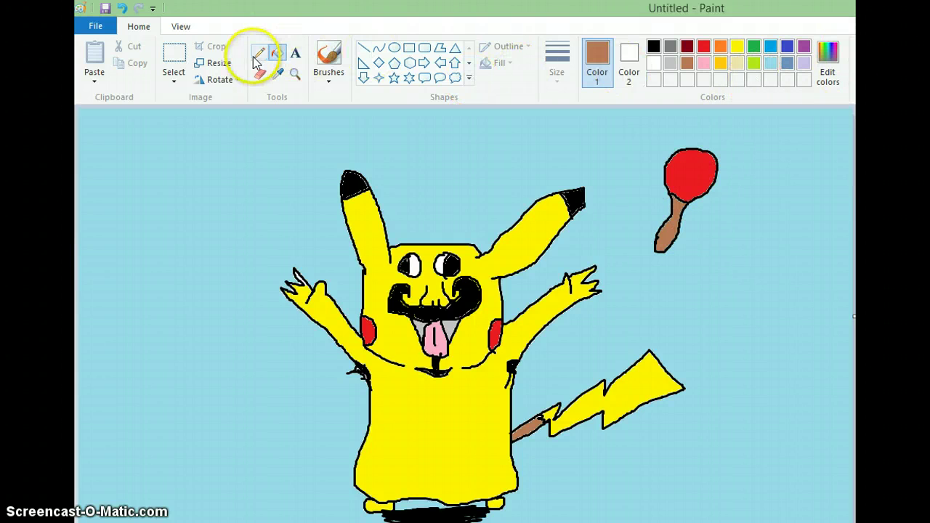
Place three small white five-point stars on the maraca's red head
{"action": "left_click", "coordinate": [329, 58]}
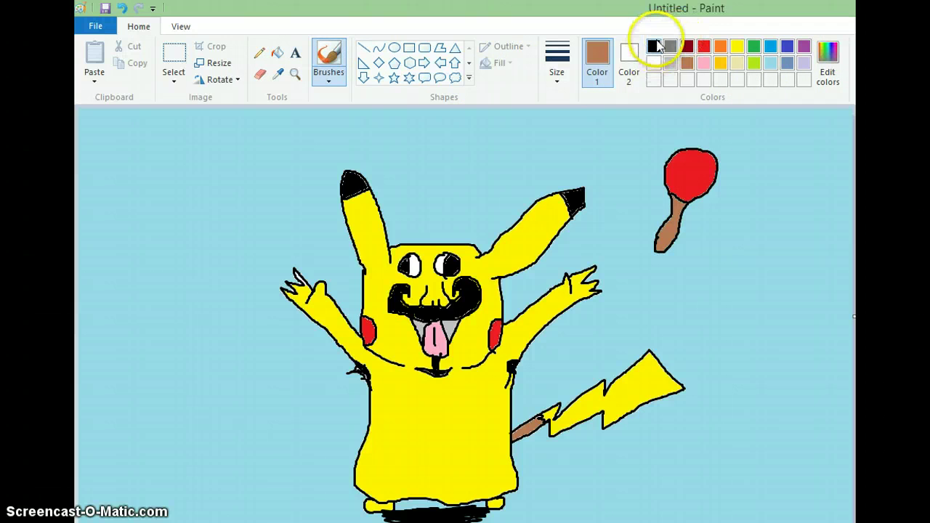
{"action": "left_click", "coordinate": [654, 63]}
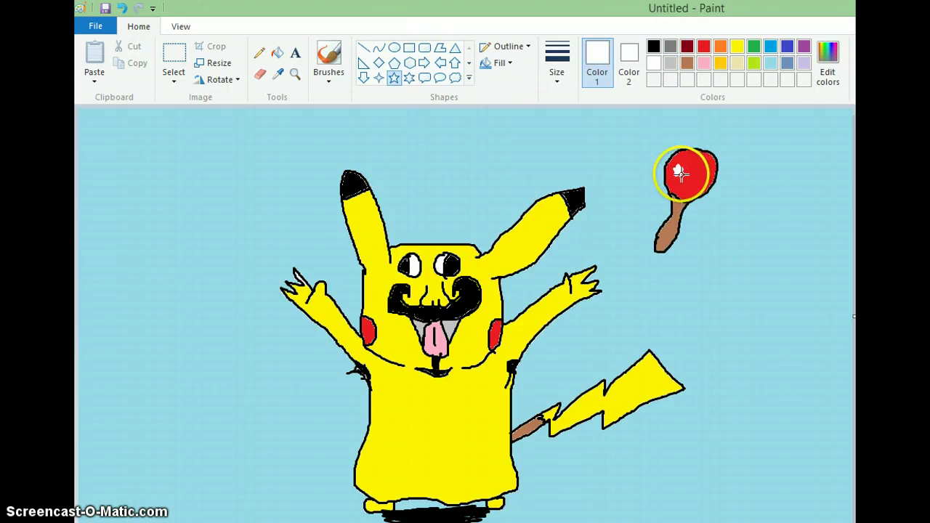
{"action": "left_click", "coordinate": [680, 172]}
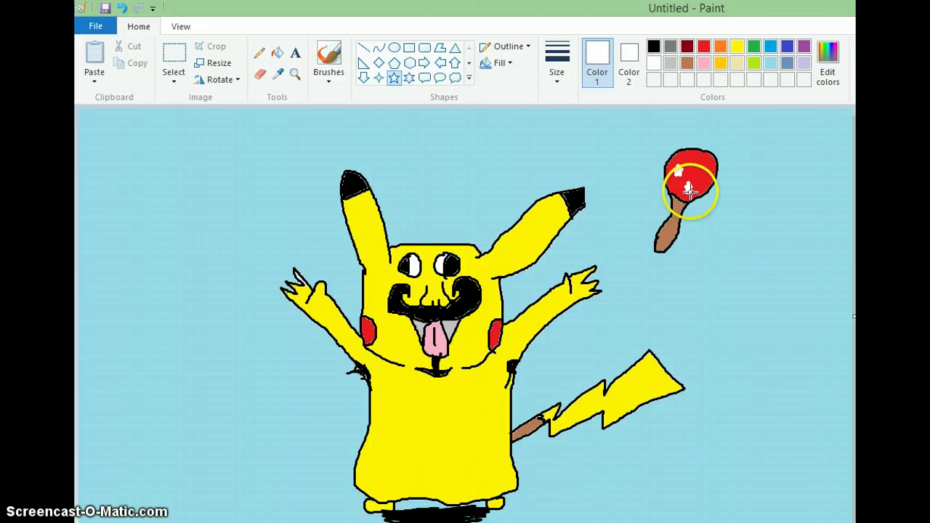
{"action": "left_click_drag", "start_coordinate": [691, 162], "coordinate": [702, 169]}
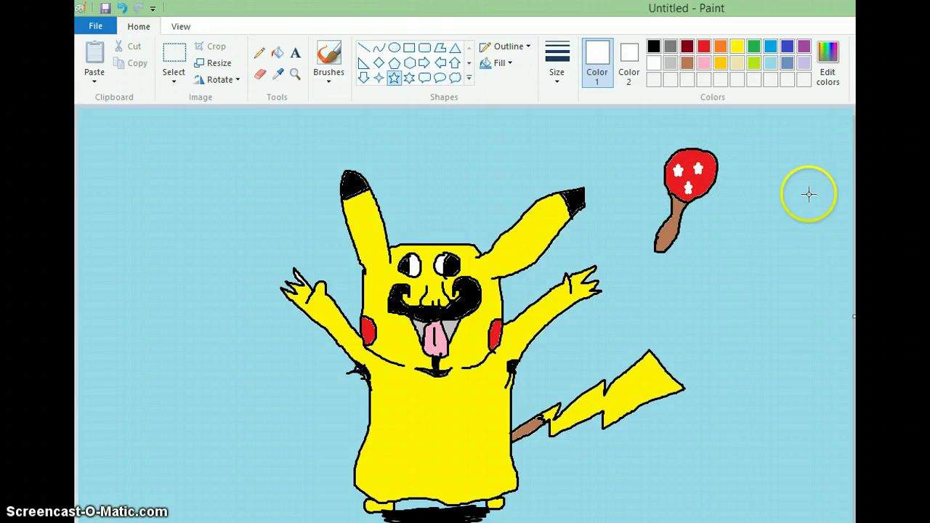
Try to outline a second maraca with the black brush above the left-hand raised arm and undo the strokes
{"action": "left_click", "coordinate": [336, 60]}
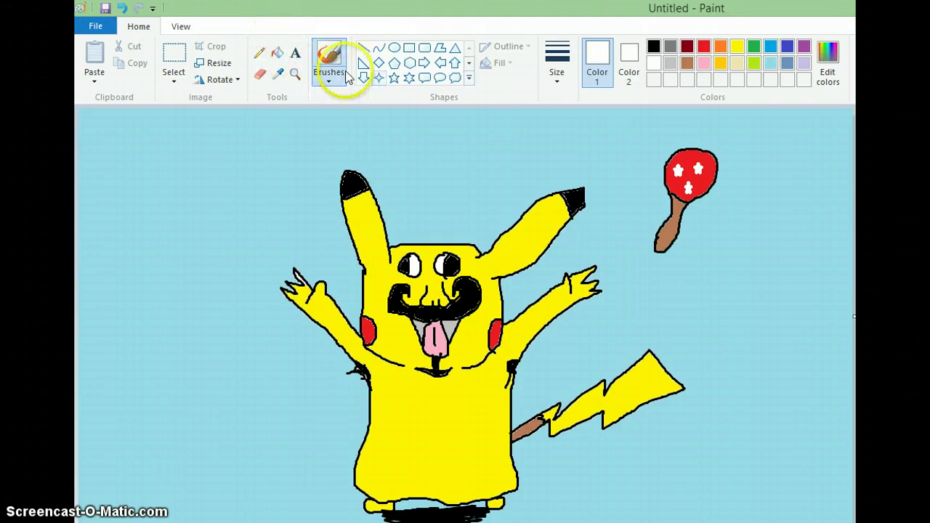
{"action": "left_click", "coordinate": [654, 47]}
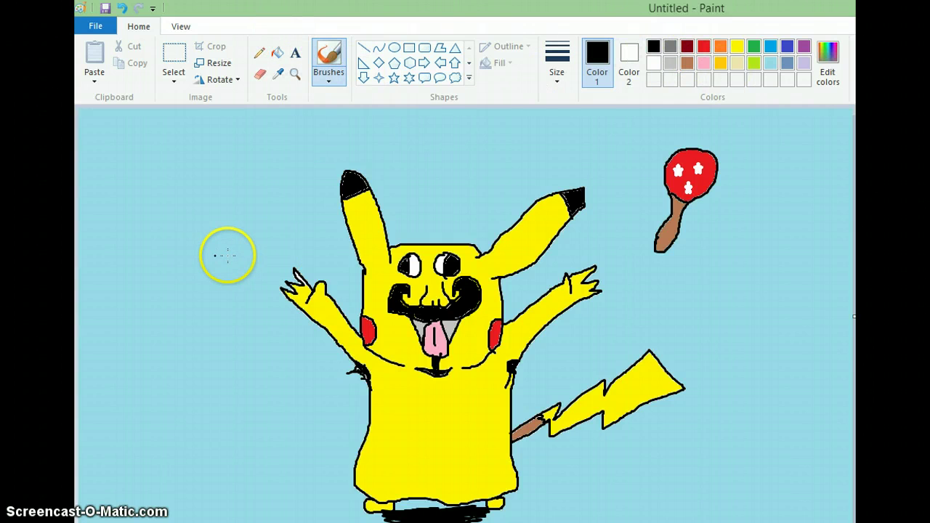
{"action": "mouse_move", "coordinate": [227, 255]}
{"action": "left_mouse_down"}
{"action": "mouse_move", "coordinate": [245, 264]}
{"action": "mouse_move", "coordinate": [250, 252]}
{"action": "mouse_move", "coordinate": [218, 190]}
{"action": "left_mouse_up"}
{"action": "left_click", "coordinate": [124, 8]}
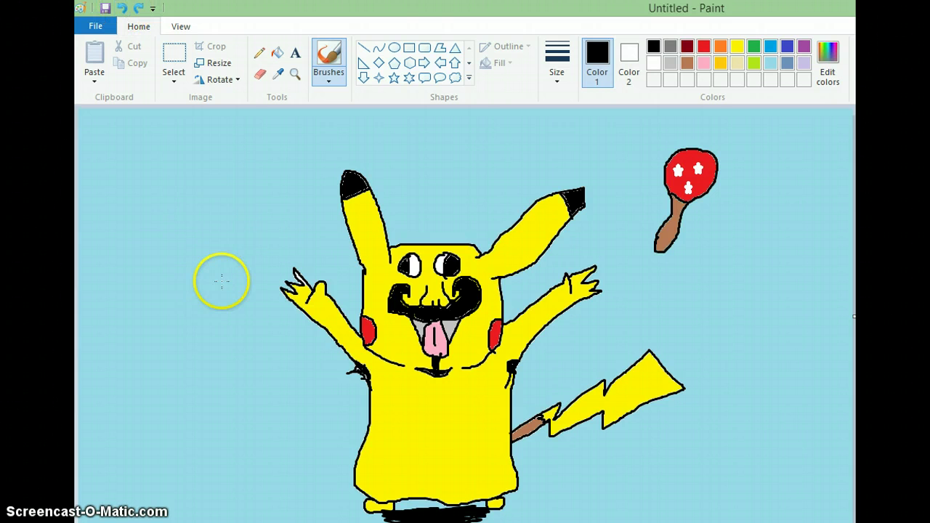
{"action": "left_click_drag", "start_coordinate": [218, 276], "coordinate": [224, 280]}
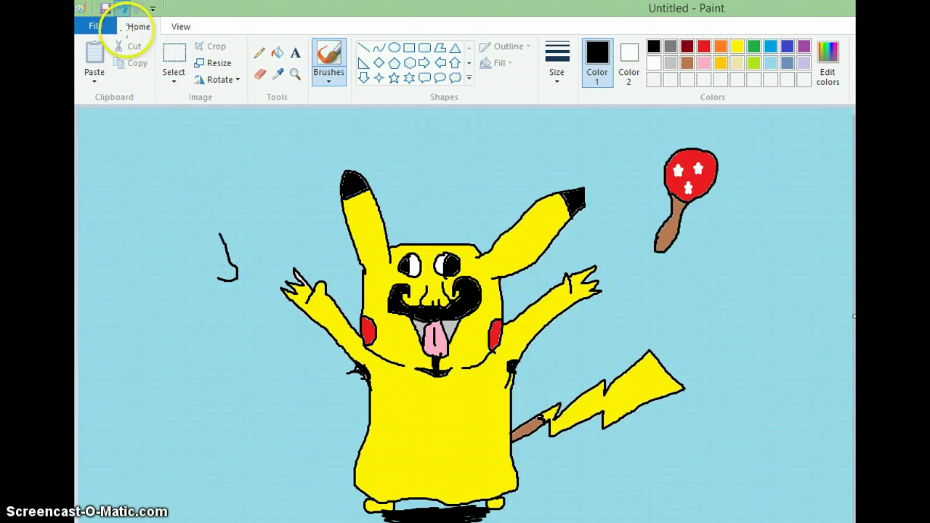
{"action": "left_click", "coordinate": [122, 8]}
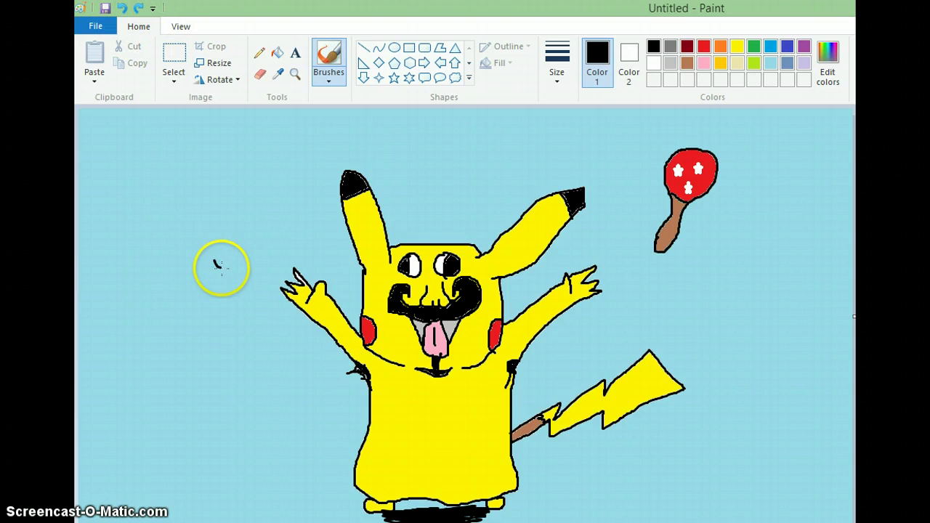
{"action": "left_click_drag", "start_coordinate": [235, 253], "coordinate": [231, 240]}
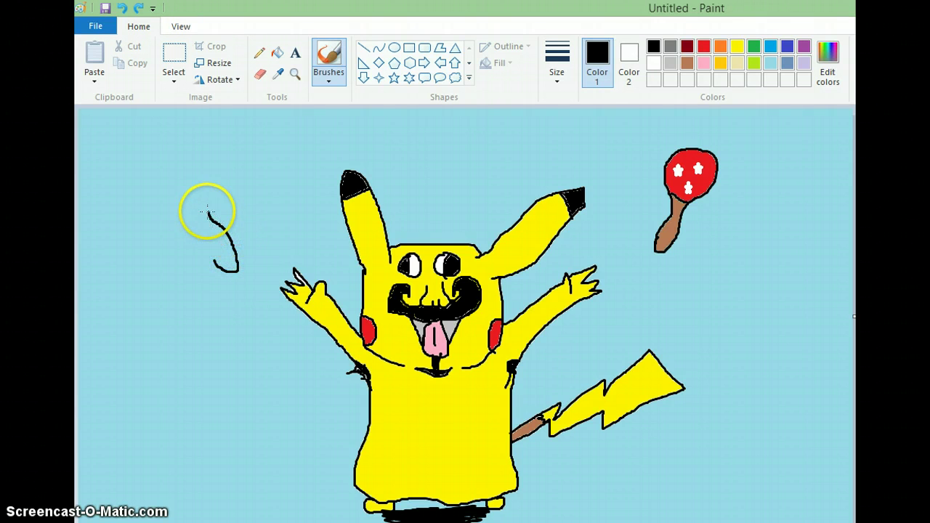
{"action": "left_click_drag", "start_coordinate": [221, 195], "coordinate": [218, 166]}
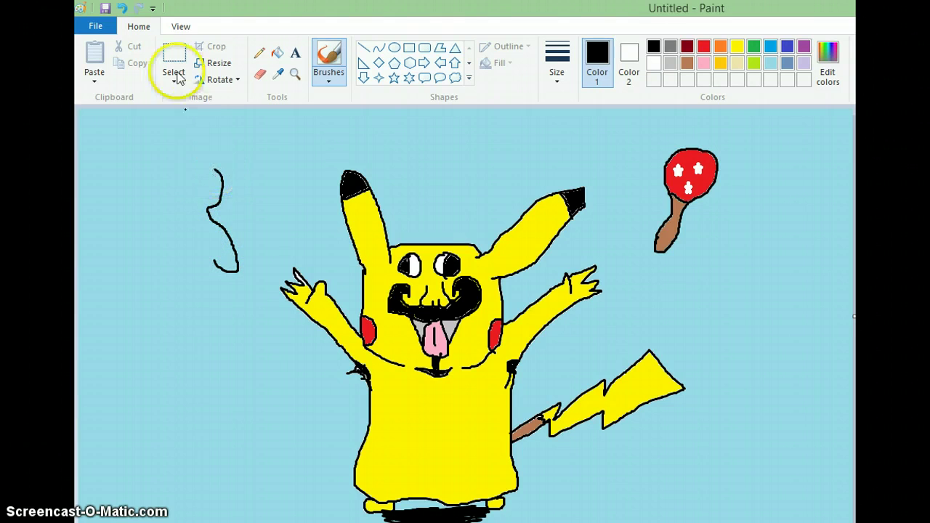
{"action": "left_click", "coordinate": [122, 8]}
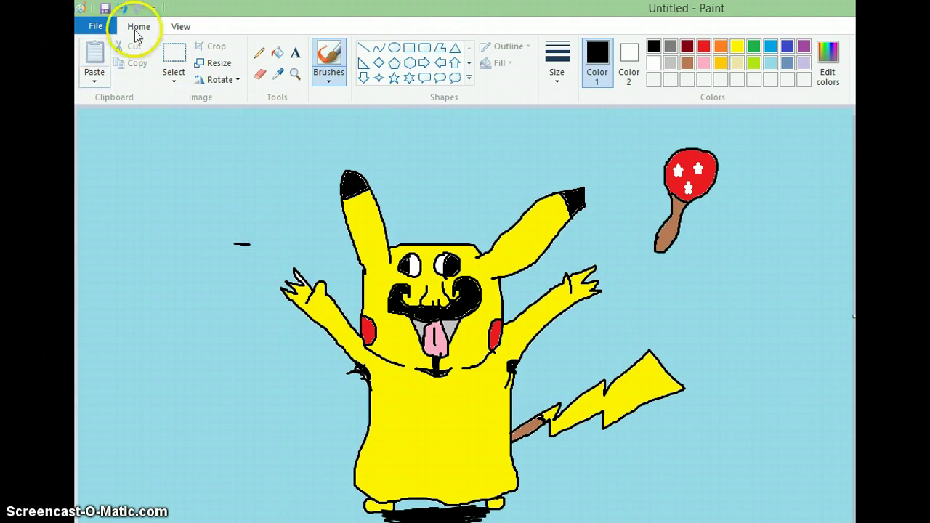
{"action": "left_click", "coordinate": [122, 8]}
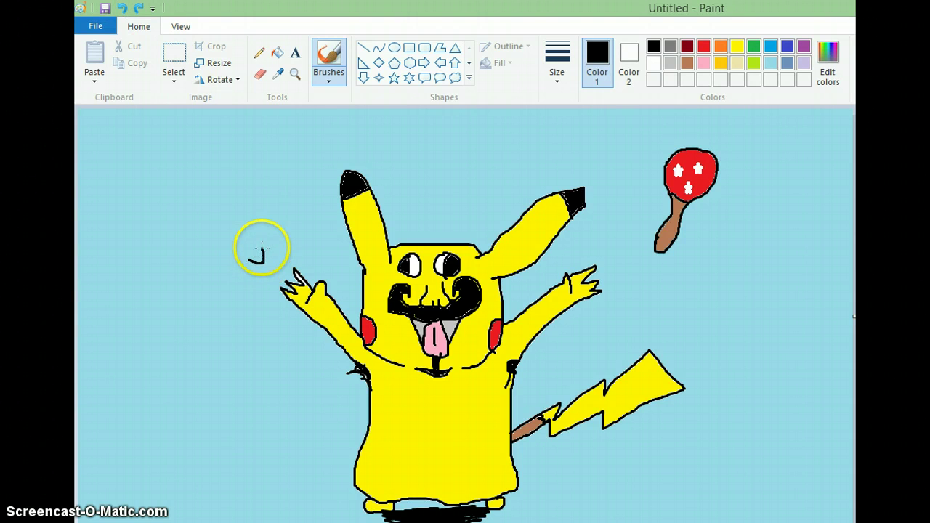
Draw a second black-outlined maraca above the left-hand raised arm, filling its head red and its handle brown
{"action": "mouse_move", "coordinate": [262, 247]}
{"action": "left_mouse_down"}
{"action": "mouse_move", "coordinate": [230, 176]}
{"action": "mouse_move", "coordinate": [192, 182]}
{"action": "mouse_move", "coordinate": [182, 201]}
{"action": "mouse_move", "coordinate": [187, 220]}
{"action": "mouse_move", "coordinate": [224, 227]}
{"action": "mouse_move", "coordinate": [245, 208]}
{"action": "mouse_move", "coordinate": [221, 225]}
{"action": "mouse_move", "coordinate": [256, 263]}
{"action": "left_mouse_up"}
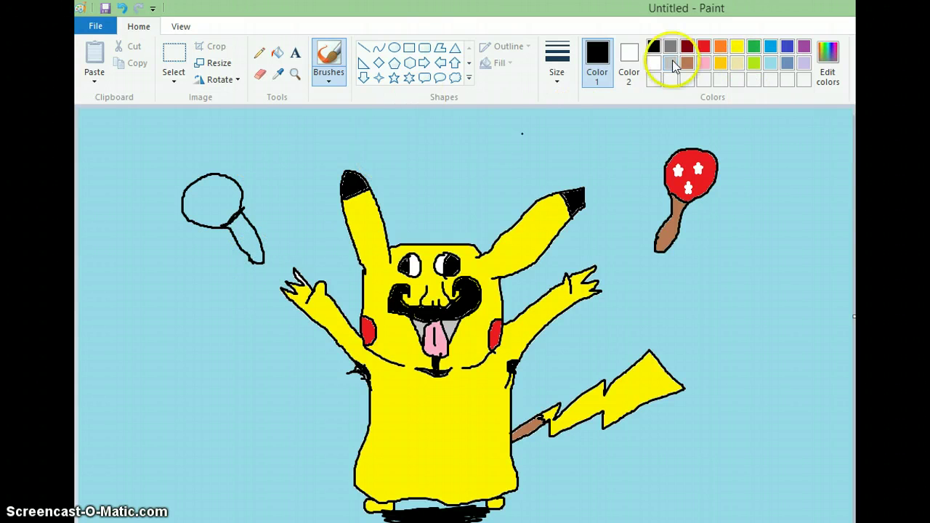
{"action": "left_click", "coordinate": [704, 47]}
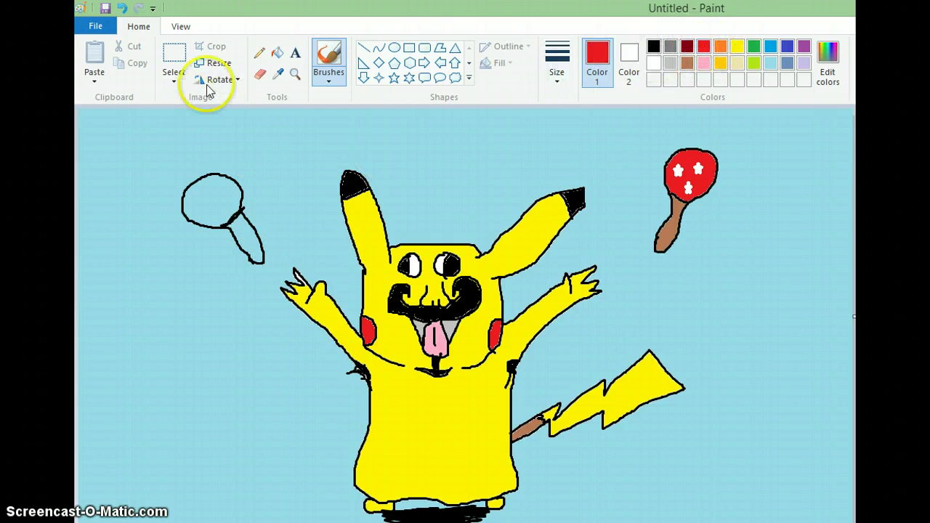
{"action": "left_click", "coordinate": [275, 53]}
{"action": "left_click", "coordinate": [210, 207]}
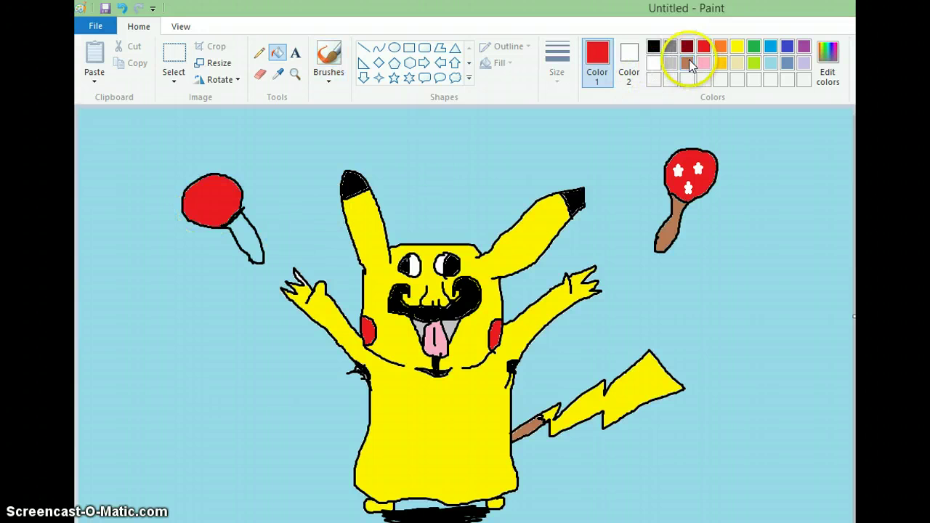
{"action": "left_click", "coordinate": [688, 63]}
{"action": "left_click", "coordinate": [249, 236]}
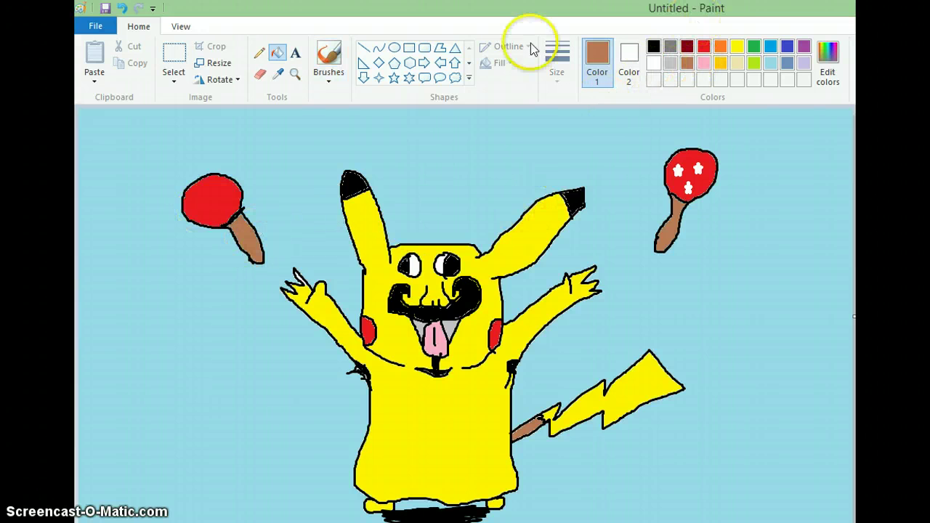
Decorate the second maraca's red head with three small white five-point stars
{"action": "left_click", "coordinate": [394, 78]}
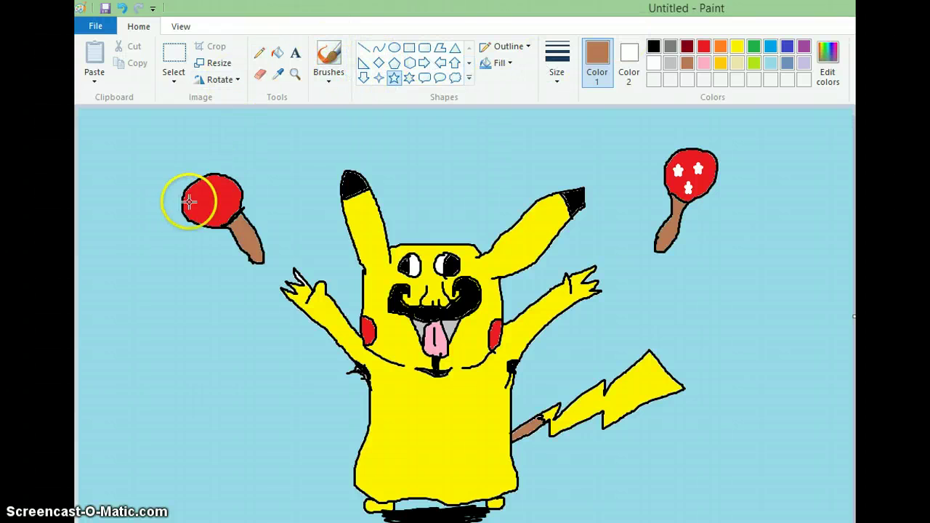
{"action": "left_click", "coordinate": [654, 64]}
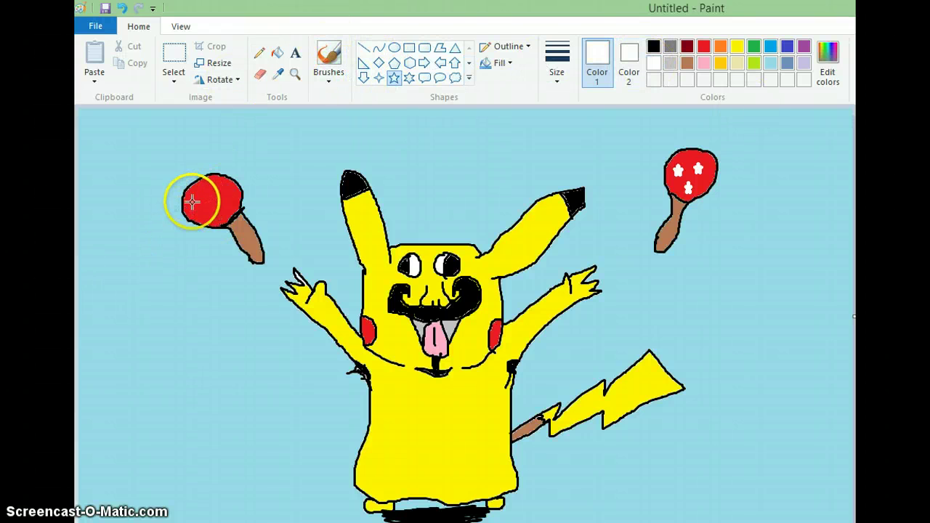
{"action": "left_click_drag", "start_coordinate": [190, 198], "coordinate": [201, 209]}
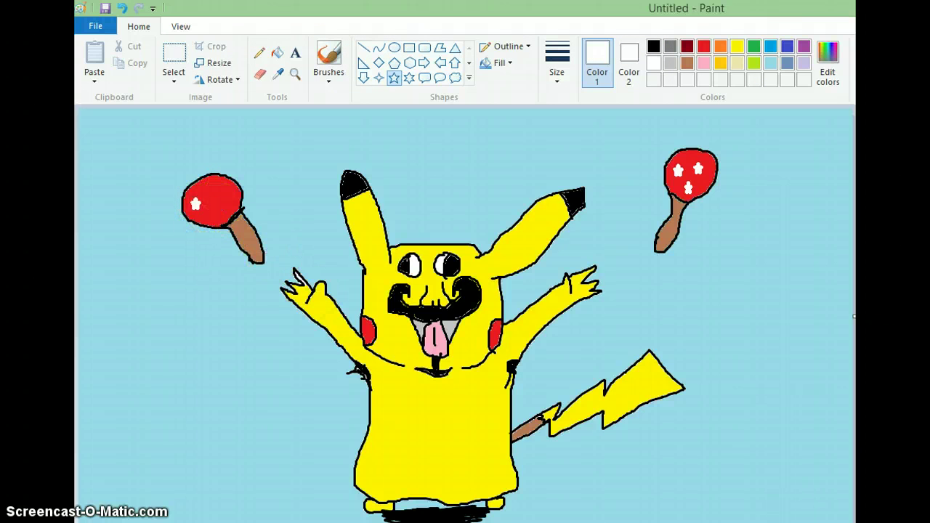
{"action": "left_click", "coordinate": [218, 211]}
{"action": "left_click_drag", "start_coordinate": [219, 185], "coordinate": [229, 196]}
{"action": "left_click", "coordinate": [223, 190]}
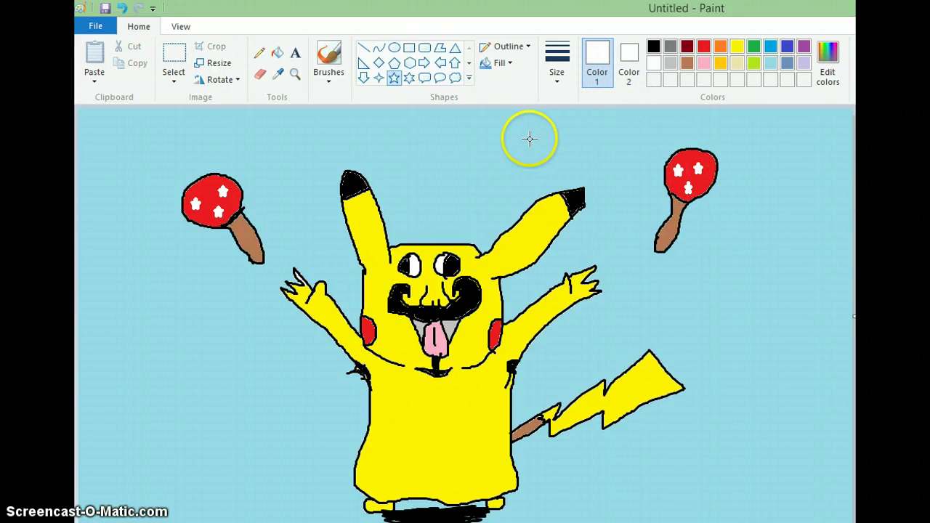
Hand-letter the word "PIKAREEBA" with a black brush beneath the right-hand maraca and underline it with one long stroke
{"action": "left_click", "coordinate": [328, 77]}
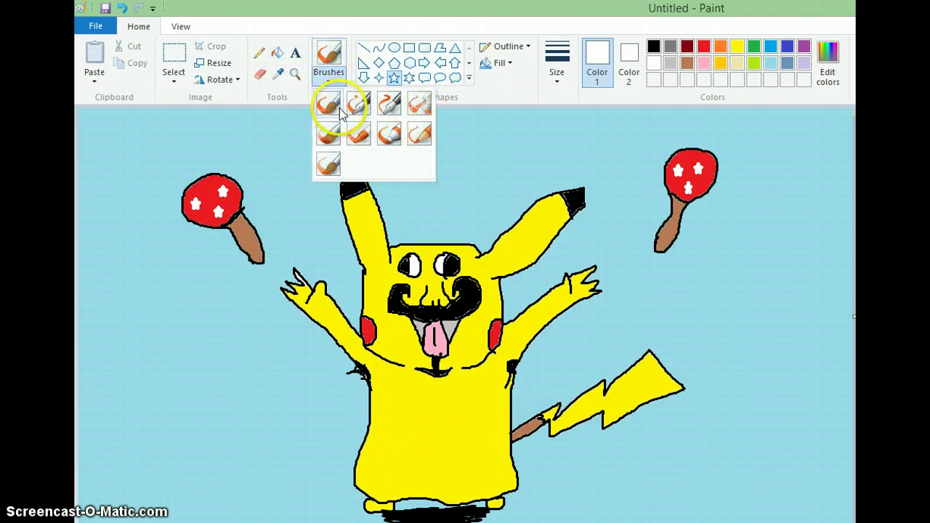
{"action": "left_click", "coordinate": [356, 106]}
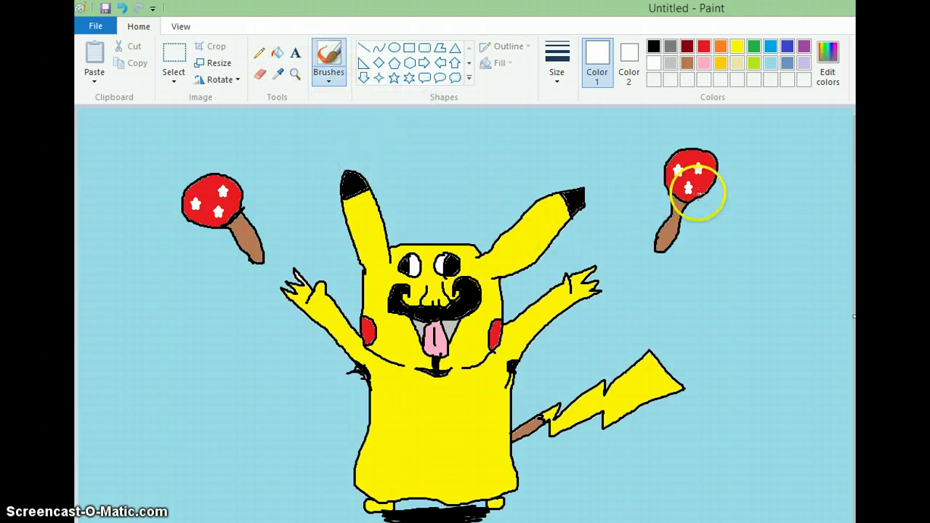
{"action": "left_click", "coordinate": [657, 49]}
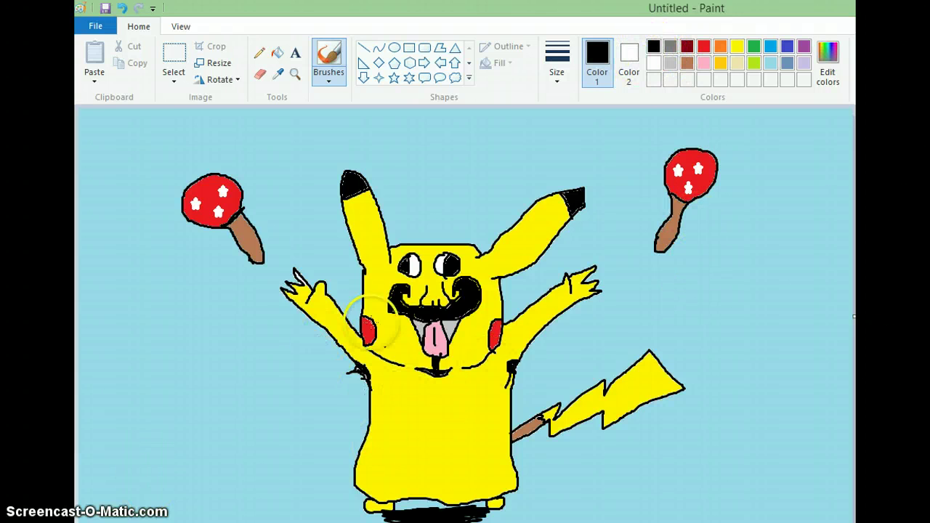
{"action": "left_click_drag", "start_coordinate": [676, 272], "coordinate": [669, 308]}
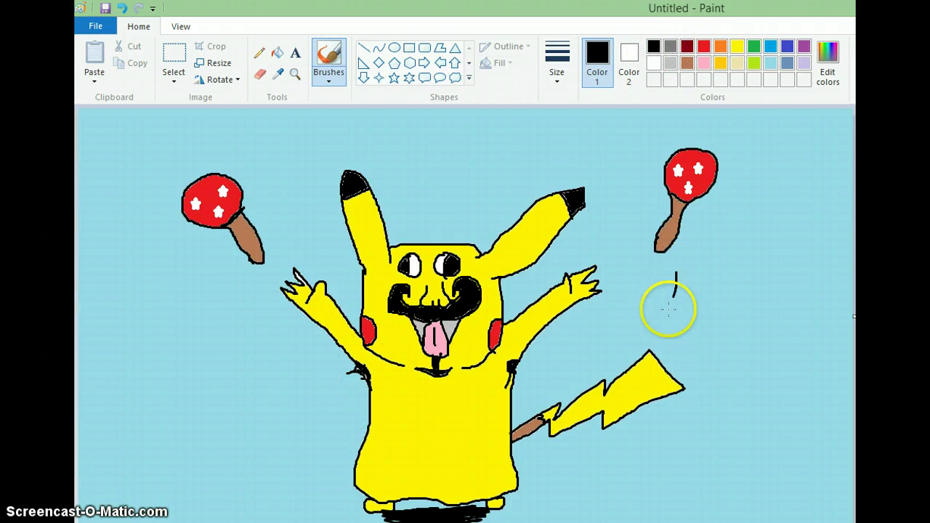
{"action": "left_click_drag", "start_coordinate": [674, 274], "coordinate": [685, 275]}
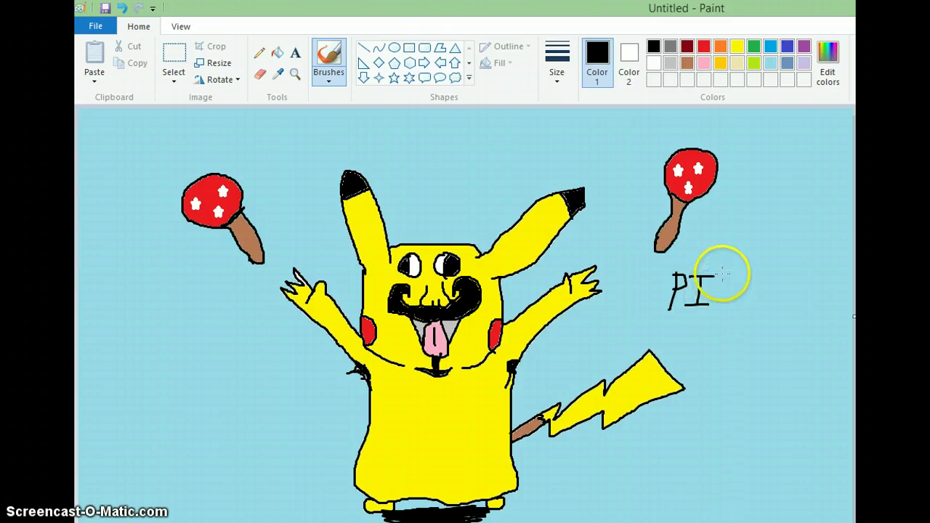
{"action": "mouse_move", "coordinate": [720, 275]}
{"action": "left_mouse_down"}
{"action": "mouse_move", "coordinate": [719, 312]}
{"action": "mouse_move", "coordinate": [725, 285]}
{"action": "mouse_move", "coordinate": [729, 312]}
{"action": "left_mouse_up"}
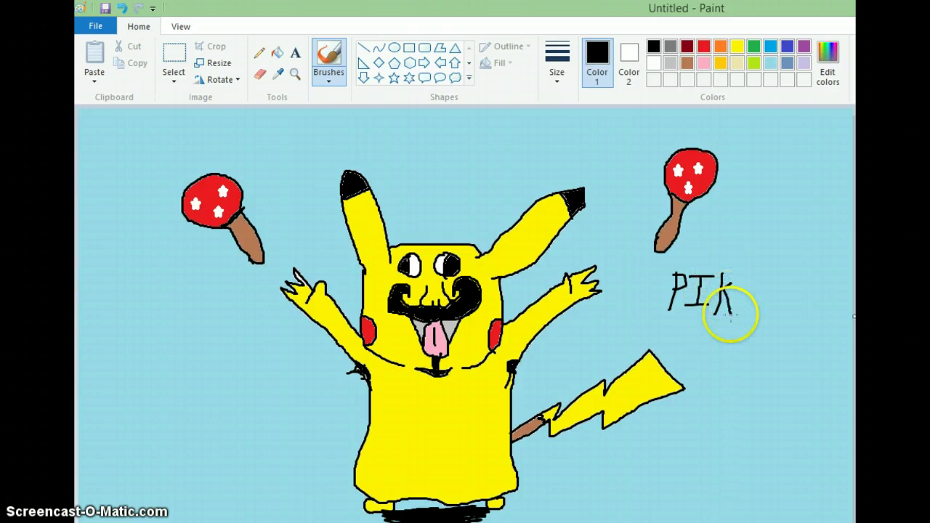
{"action": "mouse_move", "coordinate": [739, 276]}
{"action": "left_mouse_down"}
{"action": "mouse_move", "coordinate": [739, 304]}
{"action": "mouse_move", "coordinate": [748, 296]}
{"action": "mouse_move", "coordinate": [753, 309]}
{"action": "left_mouse_up"}
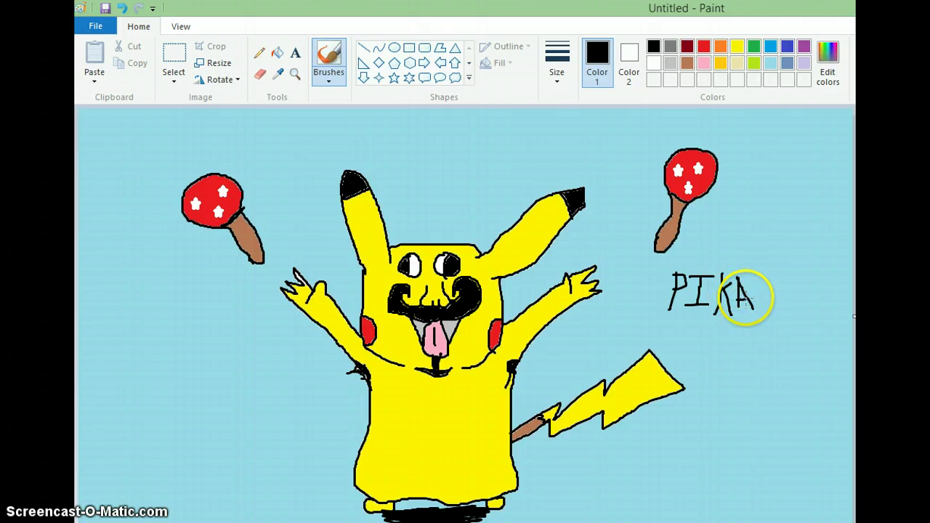
{"action": "left_click_drag", "start_coordinate": [758, 276], "coordinate": [760, 308]}
{"action": "mouse_move", "coordinate": [760, 276]}
{"action": "left_mouse_down"}
{"action": "mouse_move", "coordinate": [778, 309]}
{"action": "mouse_move", "coordinate": [778, 296]}
{"action": "mouse_move", "coordinate": [797, 279]}
{"action": "left_mouse_up"}
{"action": "mouse_move", "coordinate": [783, 293]}
{"action": "left_mouse_down"}
{"action": "mouse_move", "coordinate": [802, 284]}
{"action": "mouse_move", "coordinate": [820, 277]}
{"action": "mouse_move", "coordinate": [806, 311]}
{"action": "mouse_move", "coordinate": [826, 307]}
{"action": "mouse_move", "coordinate": [828, 275]}
{"action": "mouse_move", "coordinate": [825, 308]}
{"action": "mouse_move", "coordinate": [829, 272]}
{"action": "mouse_move", "coordinate": [828, 303]}
{"action": "mouse_move", "coordinate": [836, 276]}
{"action": "mouse_move", "coordinate": [837, 307]}
{"action": "mouse_move", "coordinate": [839, 273]}
{"action": "mouse_move", "coordinate": [853, 309]}
{"action": "left_mouse_up"}
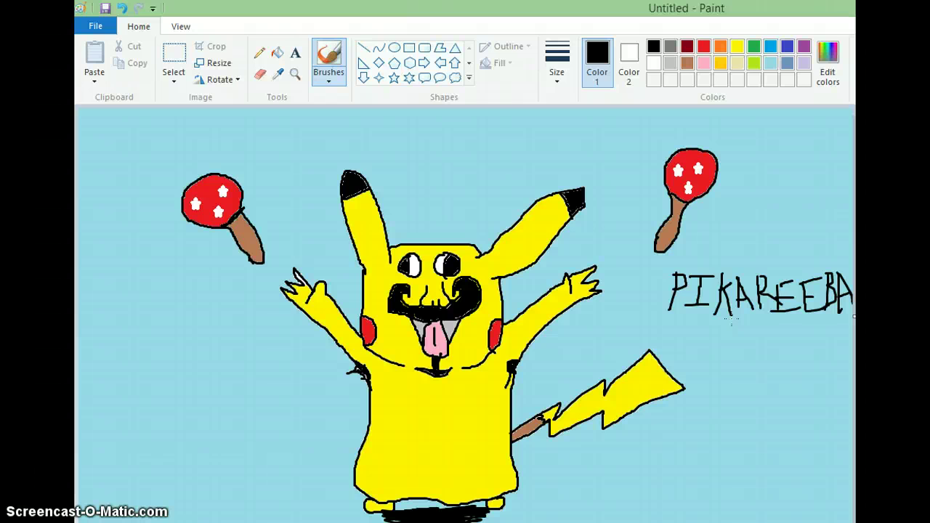
{"action": "left_click_drag", "start_coordinate": [668, 320], "coordinate": [843, 327]}
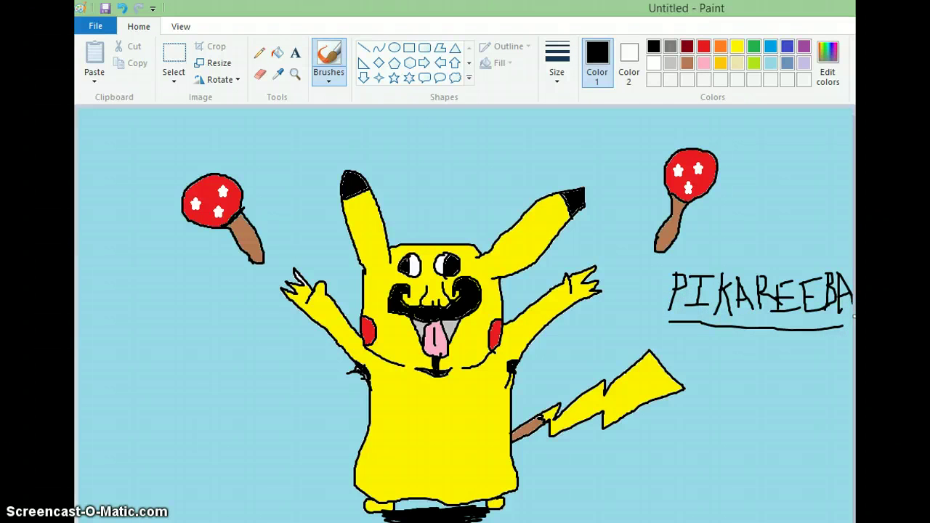
Scribble a slanted black ground shadow below the lightning-bolt tail, starting at the lower edge of the body
{"action": "left_click", "coordinate": [383, 501]}
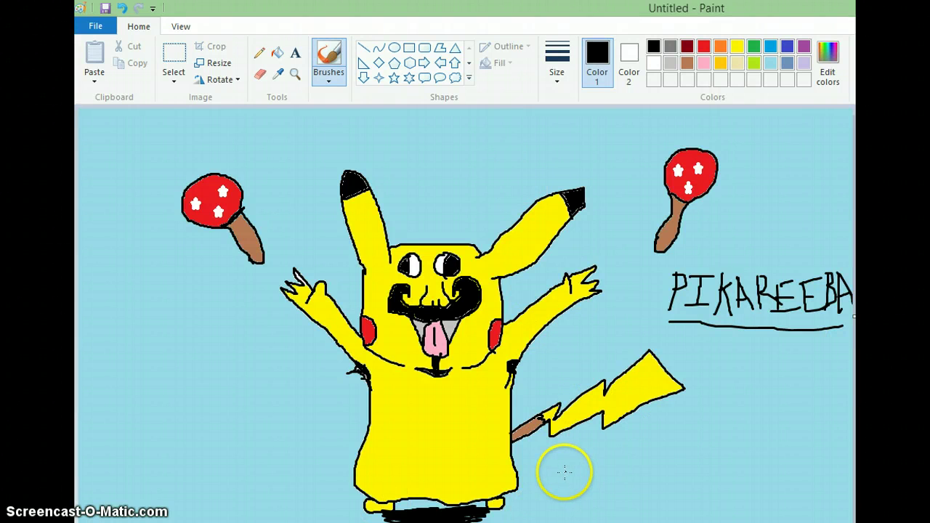
{"action": "mouse_move", "coordinate": [527, 477]}
{"action": "left_mouse_down"}
{"action": "mouse_move", "coordinate": [691, 443]}
{"action": "mouse_move", "coordinate": [628, 453]}
{"action": "mouse_move", "coordinate": [676, 447]}
{"action": "left_mouse_up"}
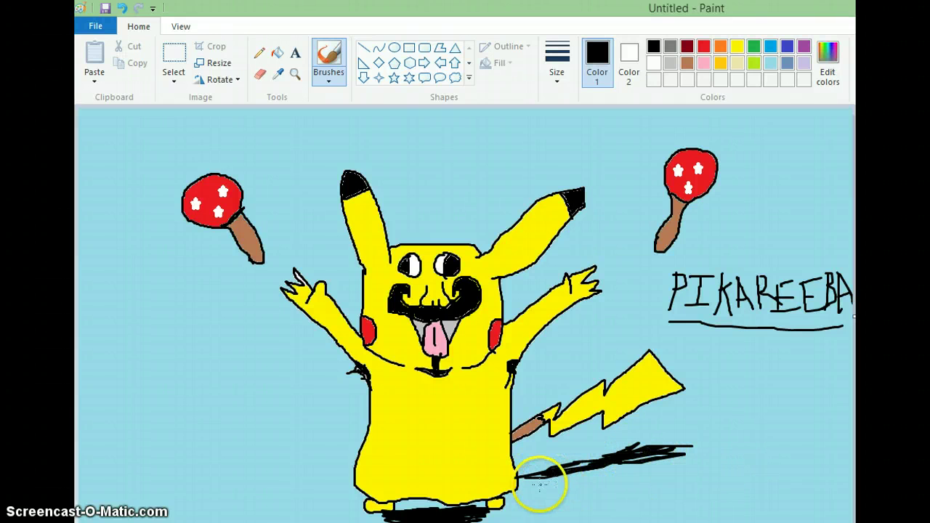
{"action": "mouse_move", "coordinate": [534, 480]}
{"action": "left_mouse_down"}
{"action": "mouse_move", "coordinate": [577, 465]}
{"action": "mouse_move", "coordinate": [595, 472]}
{"action": "mouse_move", "coordinate": [591, 464]}
{"action": "mouse_move", "coordinate": [614, 455]}
{"action": "left_mouse_up"}
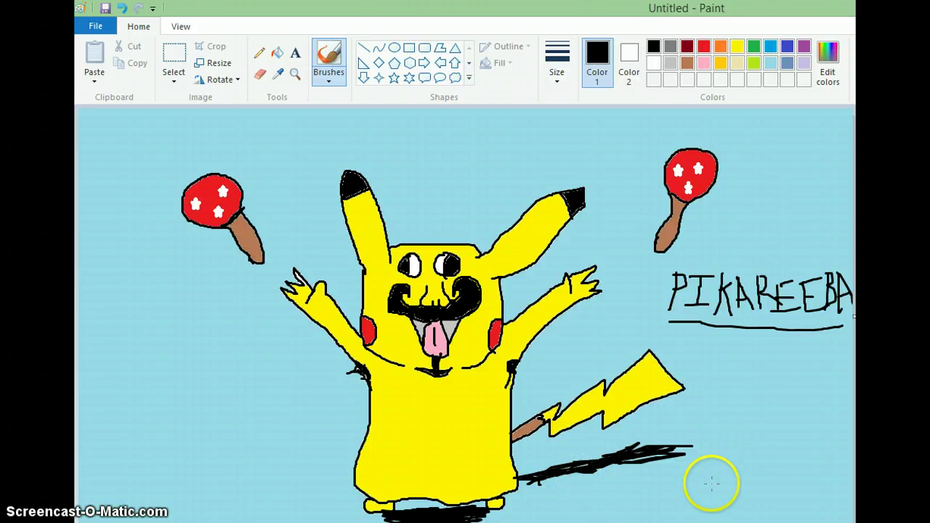
{"action": "left_click", "coordinate": [662, 434]}
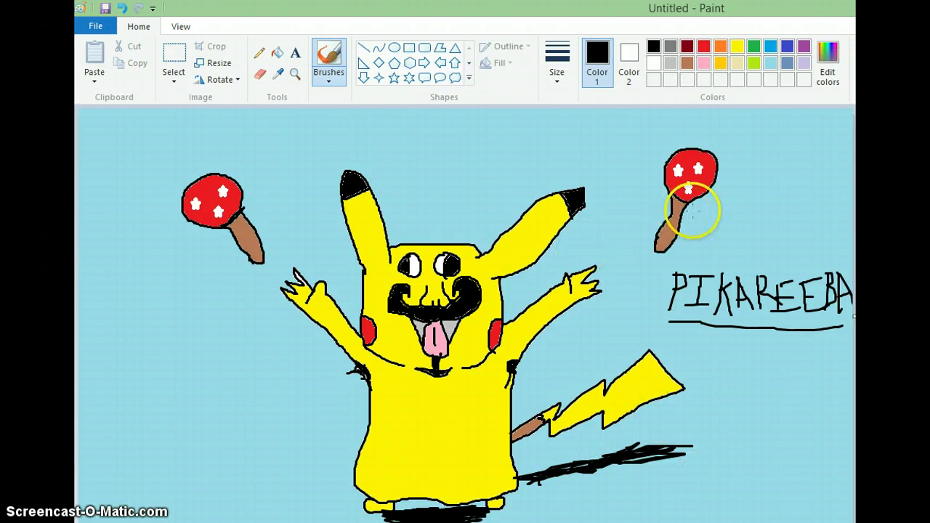
{"action": "key", "text": "ctrl+z"}
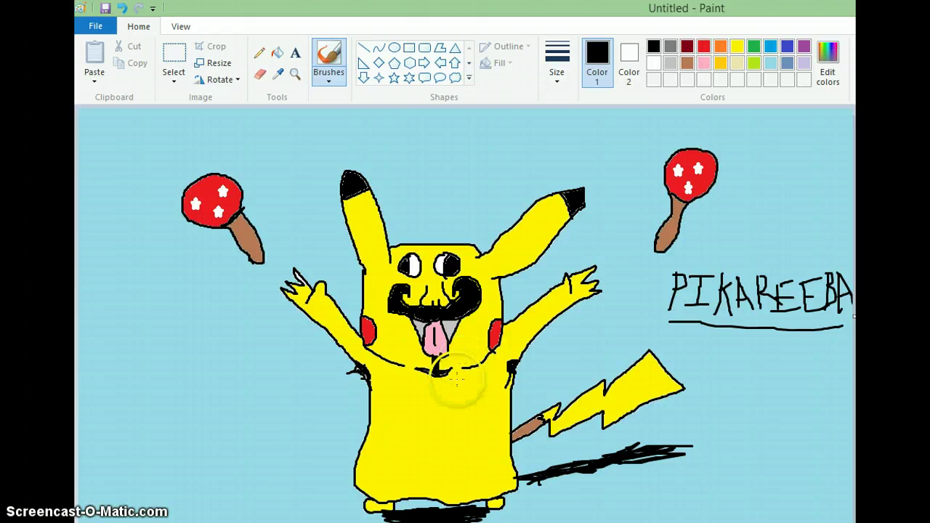